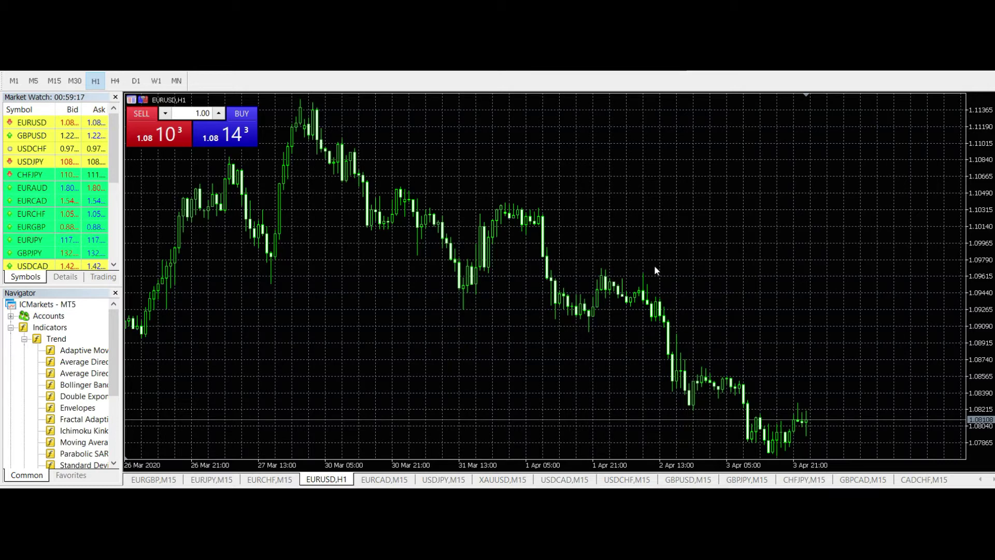
# Draw a trendline on the EURUSD hourly chart from the late-March high down to the latest candles.
pyautogui.moveTo(300, 123); pyautogui.dragTo(814, 435)
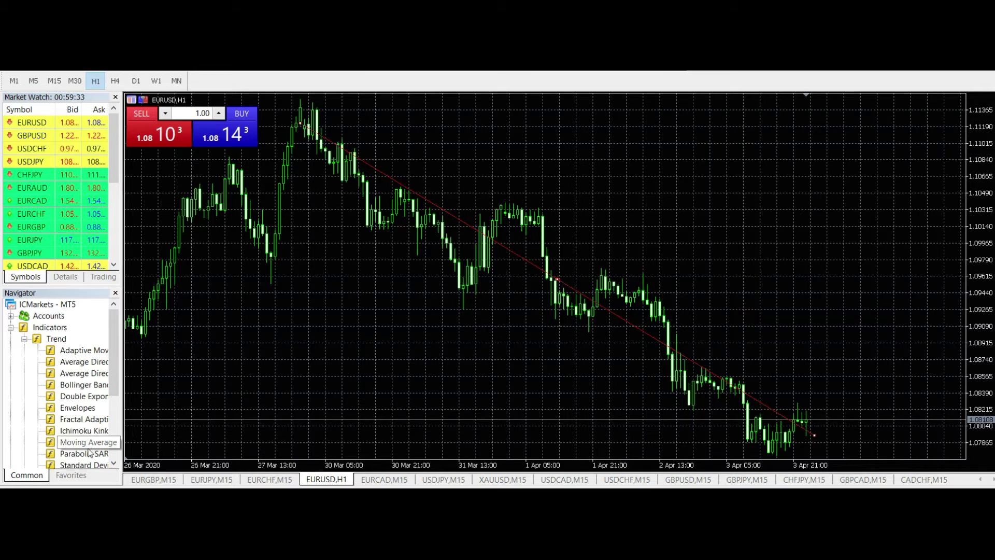
# Add a red exponential Moving Average with period 8, applied to Close, to the EURUSD hourly chart.
pyautogui.moveTo(83, 442); pyautogui.dragTo(304, 335)
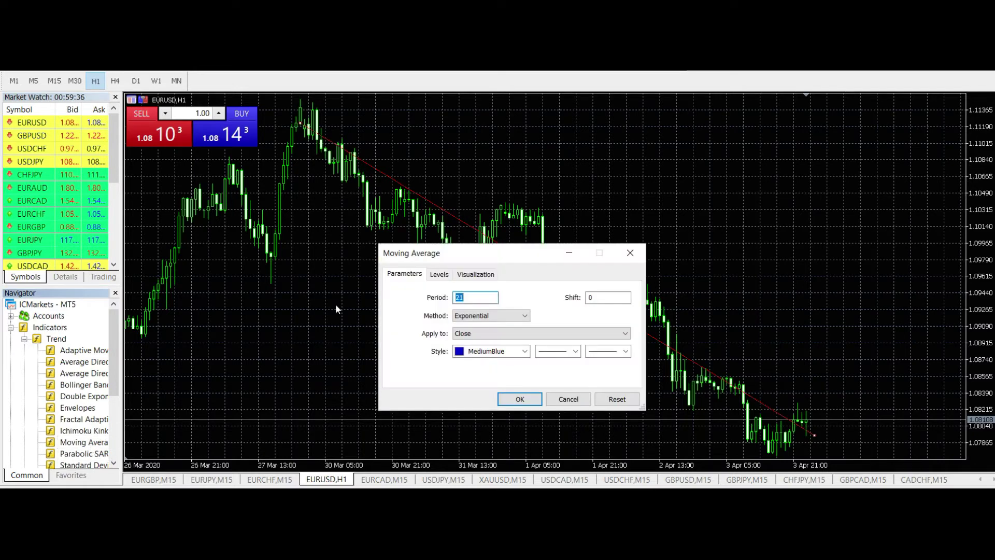
pyautogui.write('8')
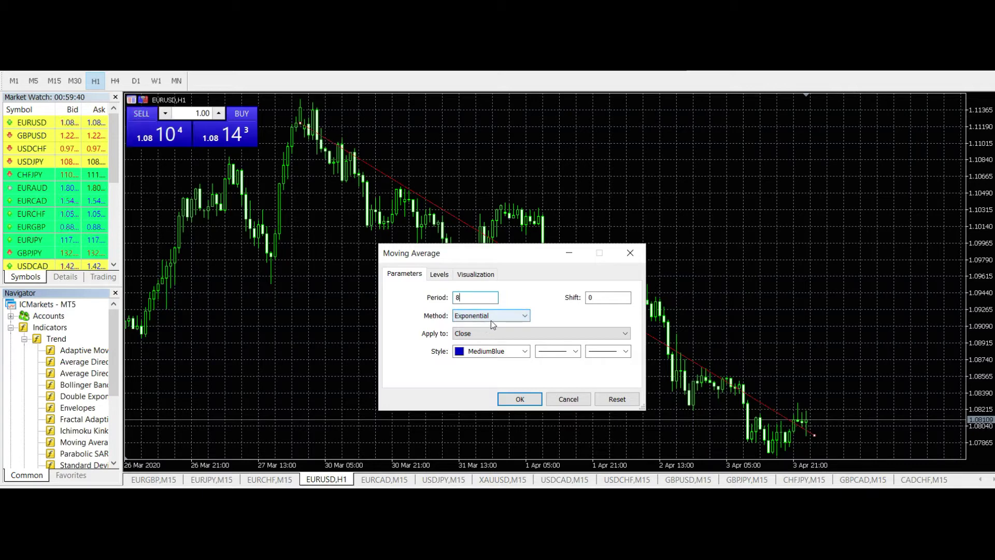
pyautogui.click(523, 352)
pyautogui.click(541, 430)
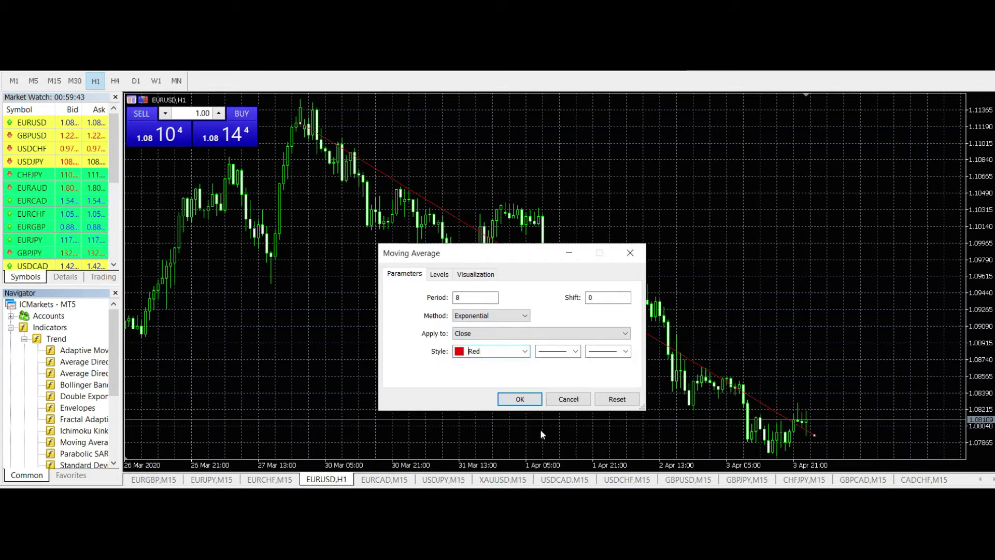
pyautogui.click(520, 399)
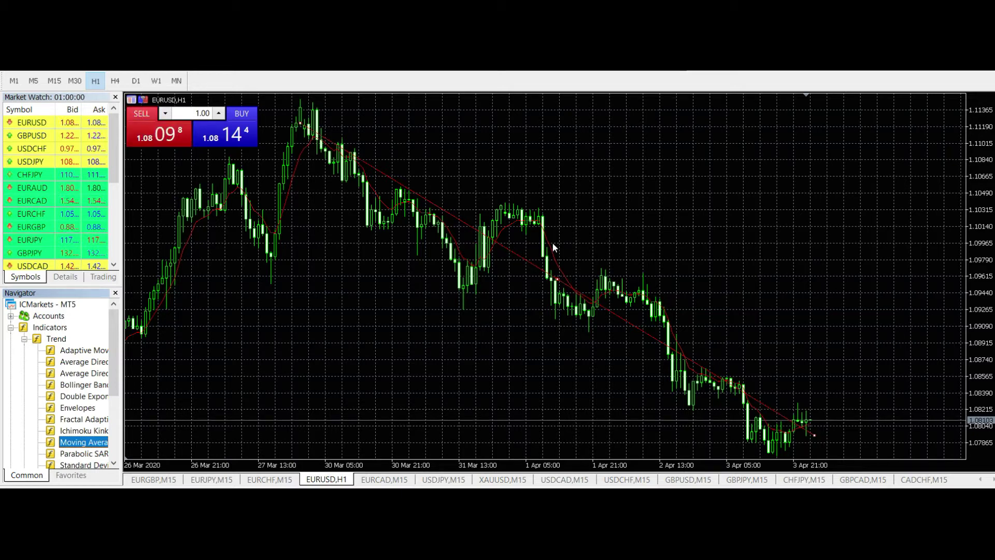
# Add a second exponential Moving Average to the chart with period 21 and colour MediumBlue.
pyautogui.doubleClick(92, 443)
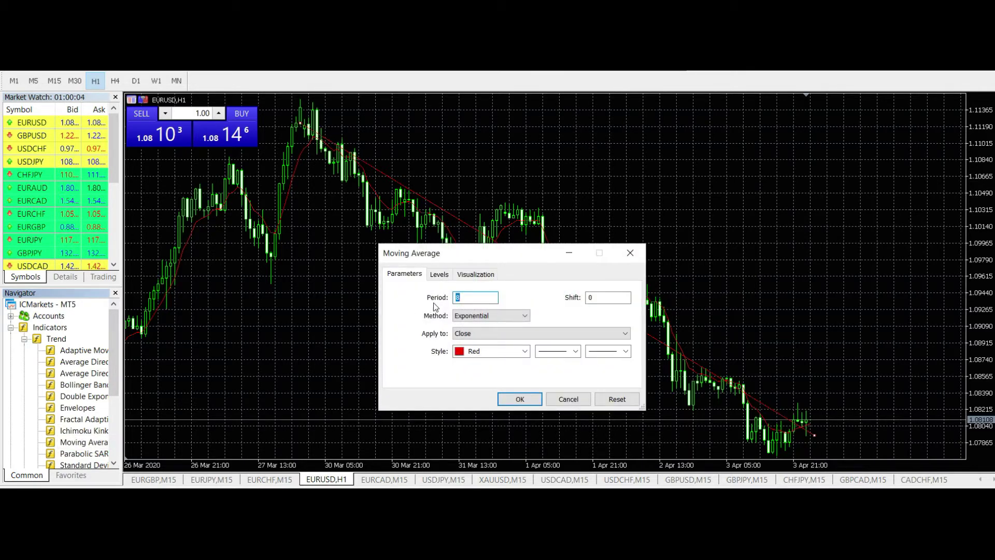
pyautogui.write('21')
pyautogui.click(524, 351)
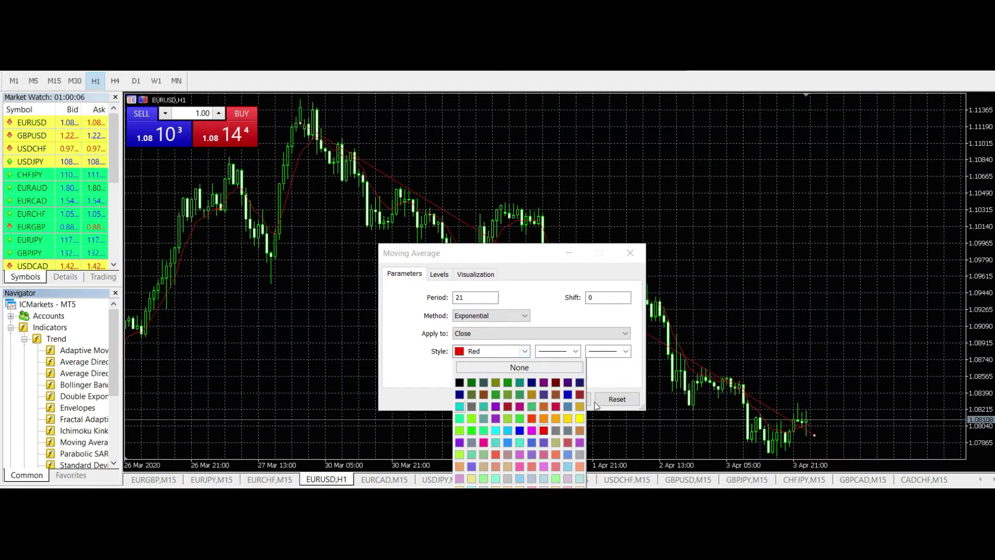
pyautogui.click(579, 382)
pyautogui.click(529, 353)
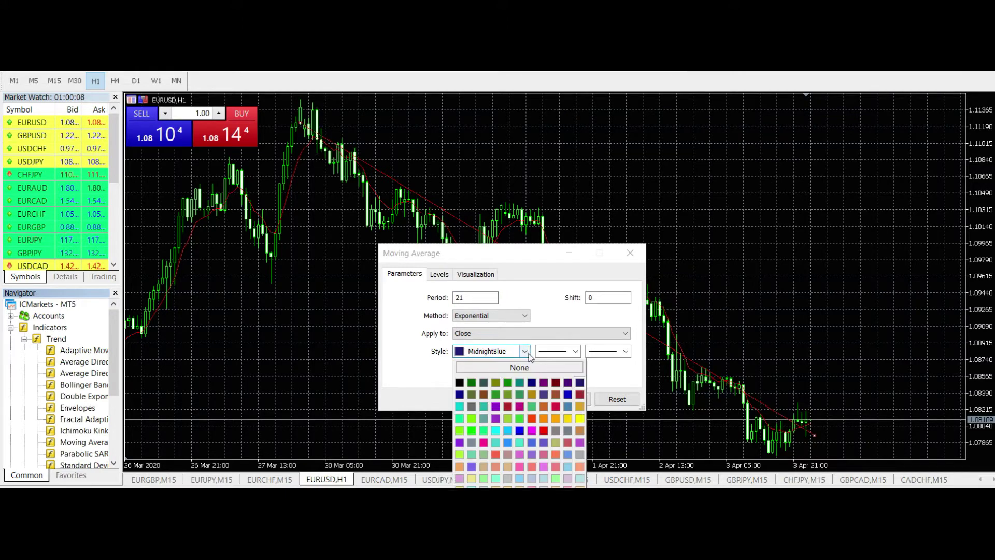
pyautogui.click(568, 407)
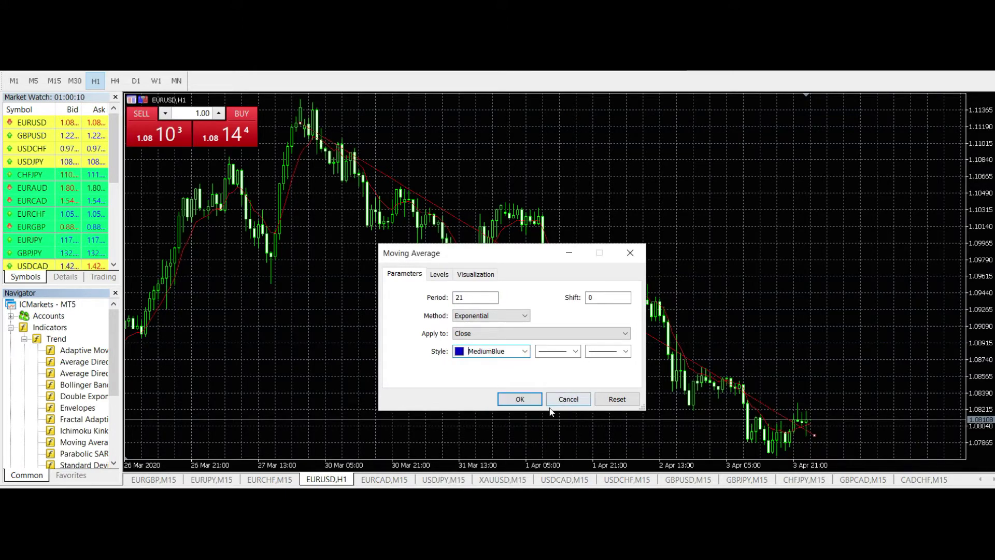
pyautogui.click(531, 399)
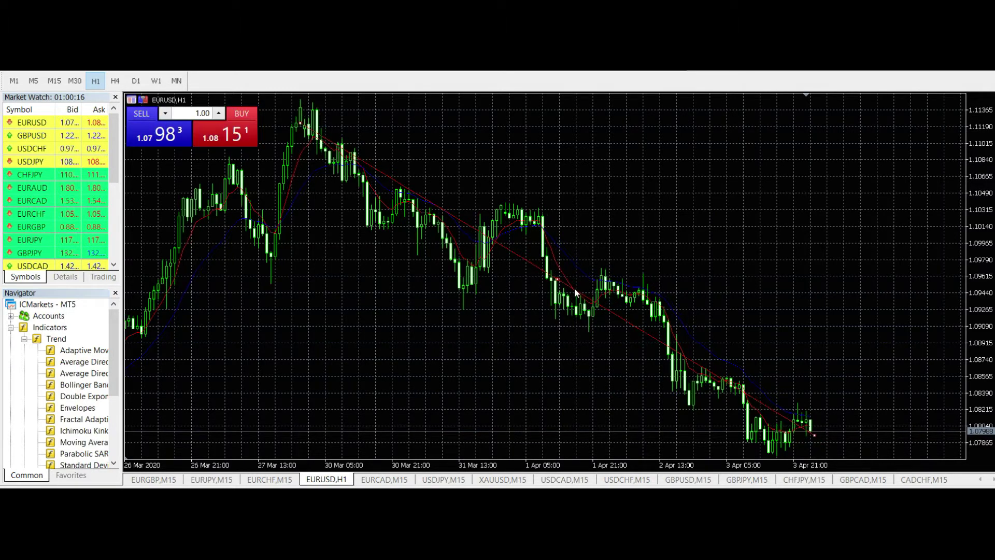
# Delete the trendline running down from the late-March high.
pyautogui.press('Delete')
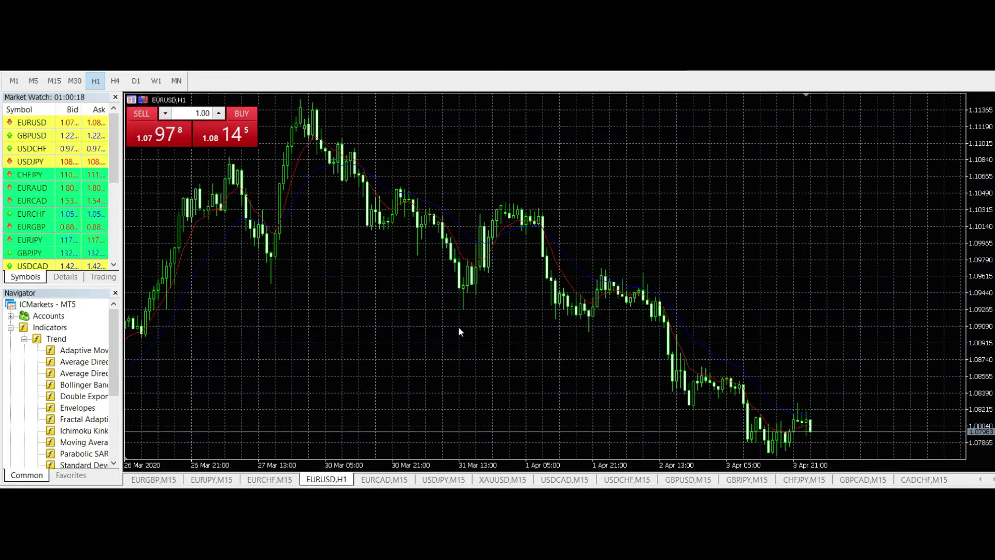
# Go back through the EURUSD hourly history to the decline between 9 and 19 March 2020.
pyautogui.moveTo(453, 319); pyautogui.dragTo(756, 298)
pyautogui.moveTo(466, 237); pyautogui.dragTo(622, 231)
pyautogui.moveTo(360, 220); pyautogui.dragTo(616, 216)
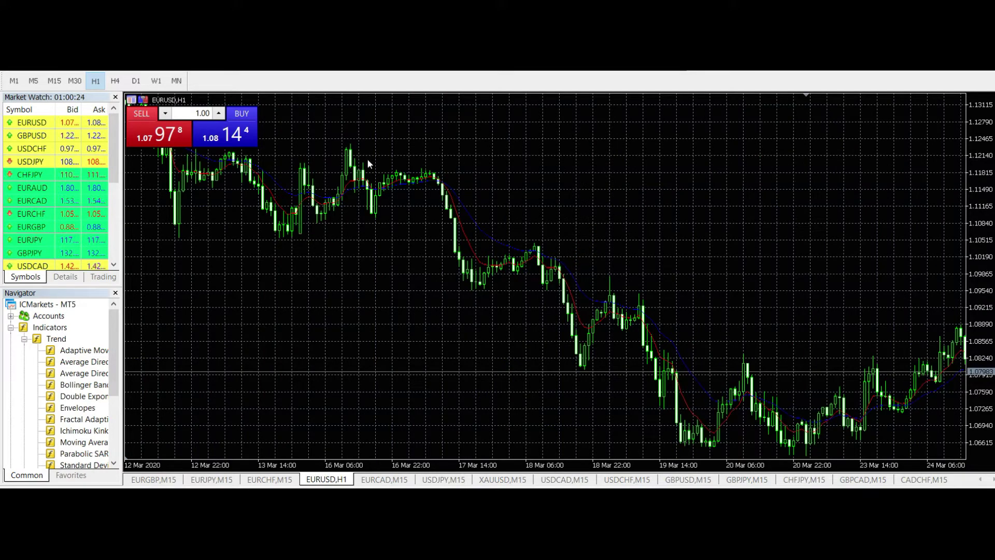
pyautogui.moveTo(456, 151); pyautogui.dragTo(716, 149)
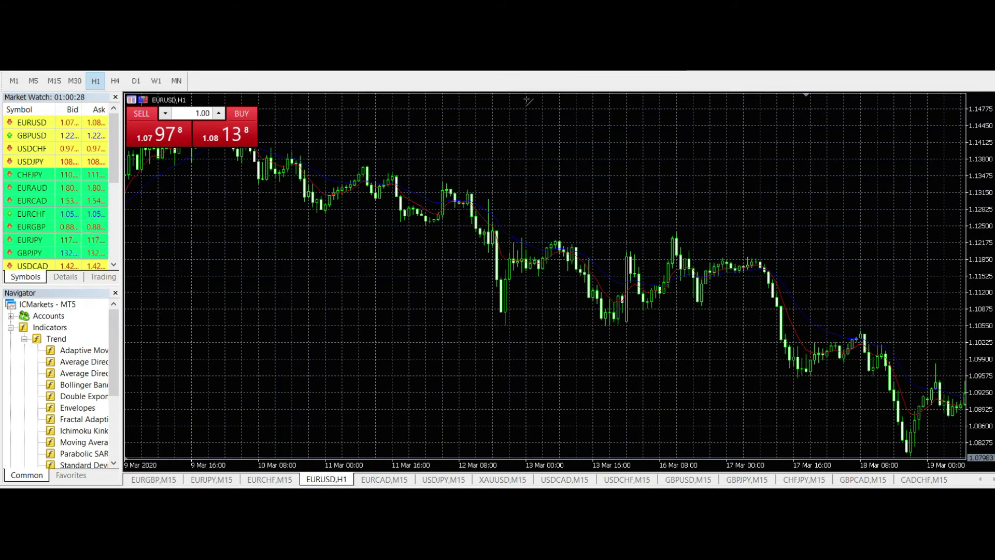
# Draw a trendline along the 9–19 March decline and delete it again.
pyautogui.moveTo(250, 153); pyautogui.dragTo(959, 351)
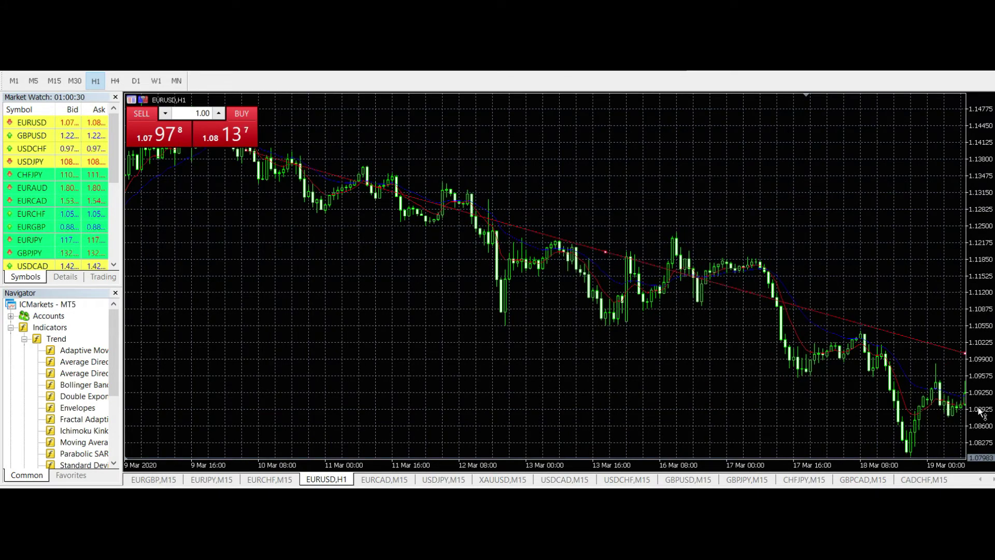
pyautogui.press('Delete')
# Examine the hourly candles and the moving average crossover around 17 March 2020 at a closer zoom.
pyautogui.moveTo(647, 332); pyautogui.dragTo(447, 303)
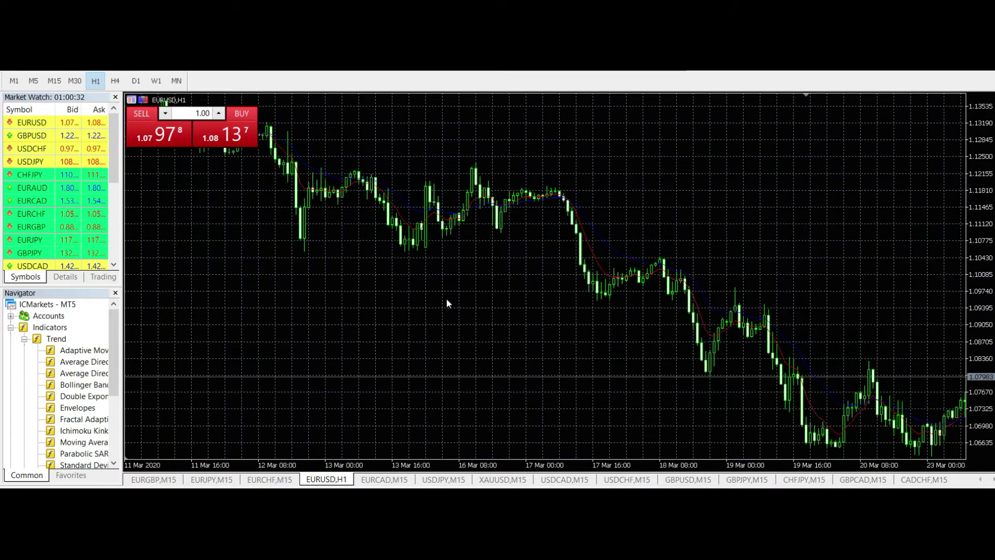
pyautogui.press('+')
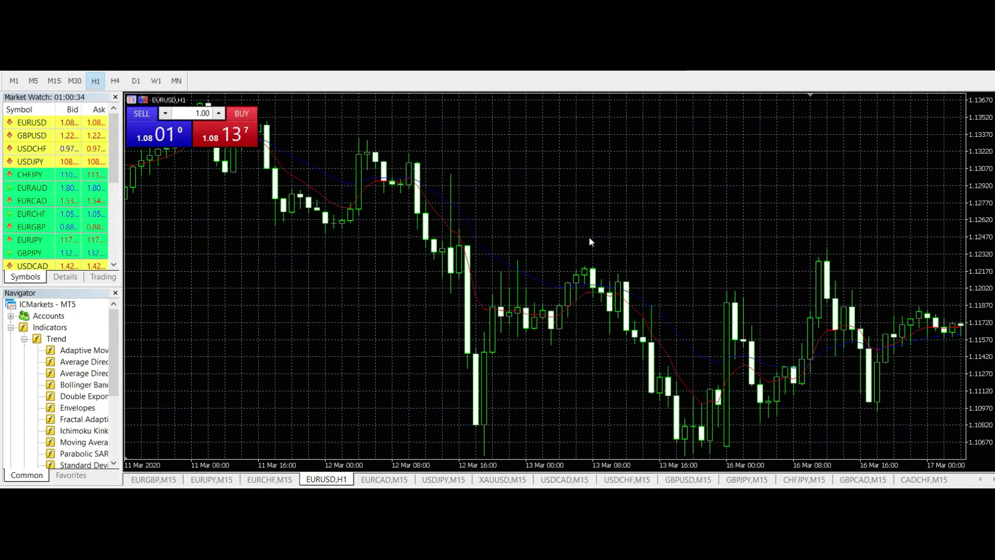
pyautogui.scroll(-10, 601, 225)
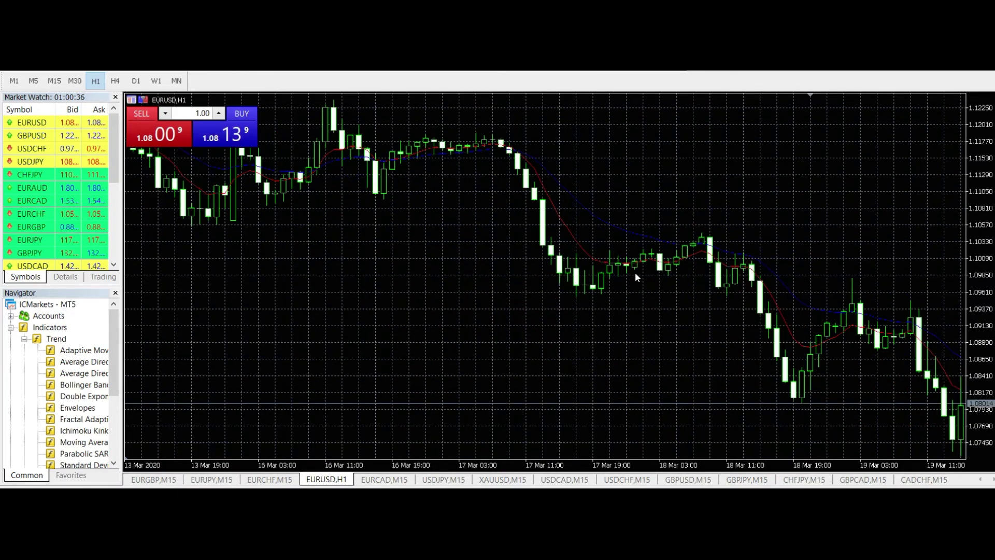
pyautogui.scroll(-3, 670, 272)
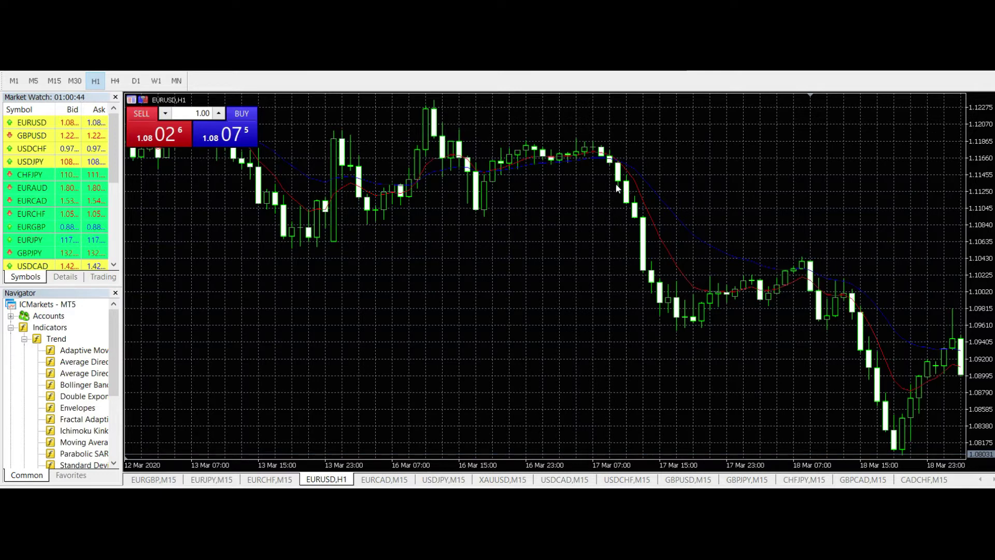
pyautogui.moveTo(630, 178)
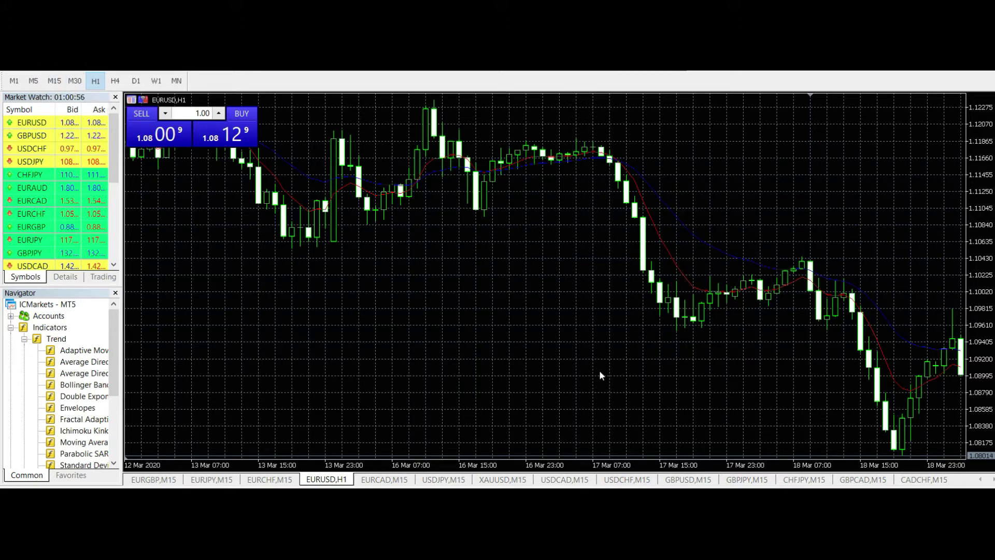
# Switch the EURUSD chart to the M15 timeframe and bring the 17 March 2020 sell-off into view.
pyautogui.click(60, 83)
pyautogui.scroll(-10, 277, 314)
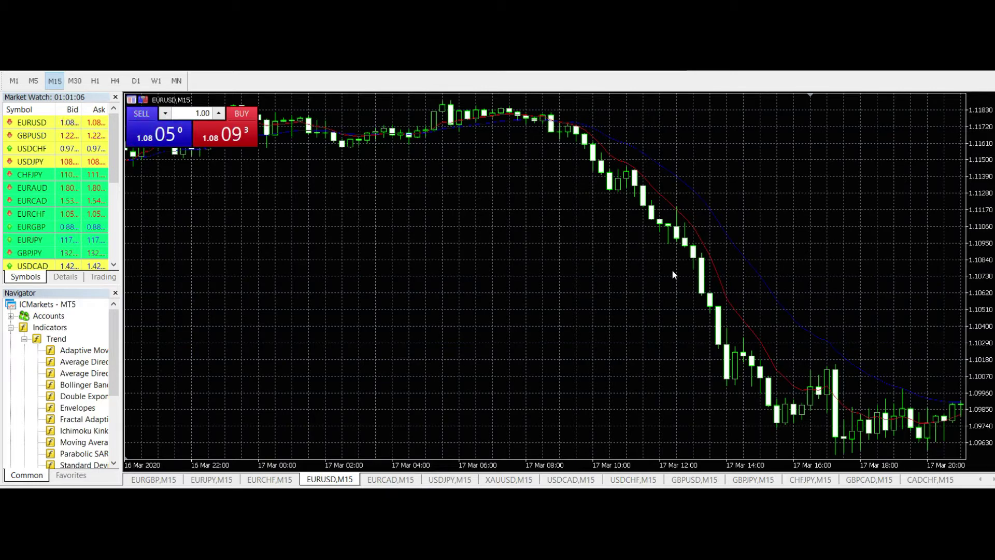
pyautogui.scroll(-3, 672, 274)
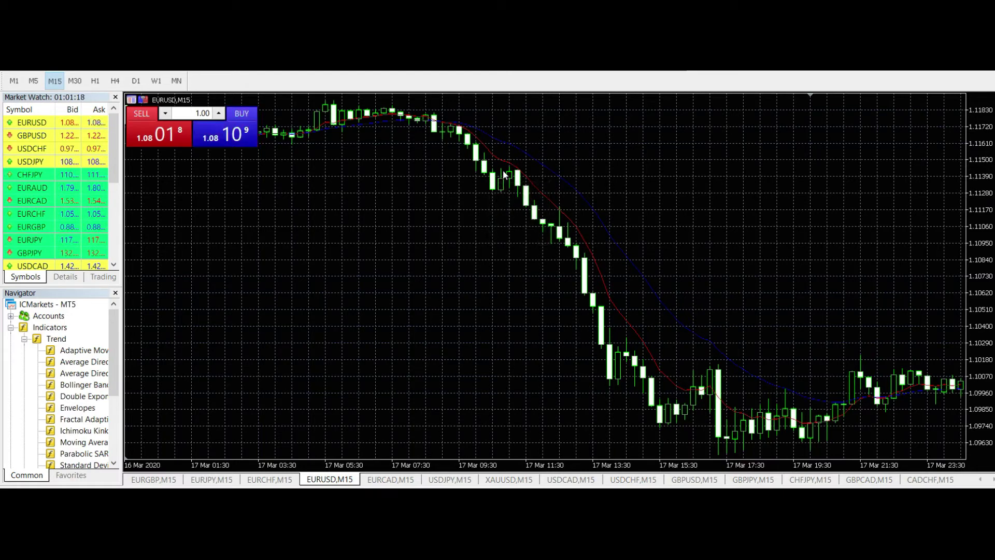
# Place horizontal lines at 1.11298, under the first pullback, and at about 1.1160, above it.
pyautogui.moveTo(504, 167)
pyautogui.moveTo(570, 127); pyautogui.dragTo(558, 192)
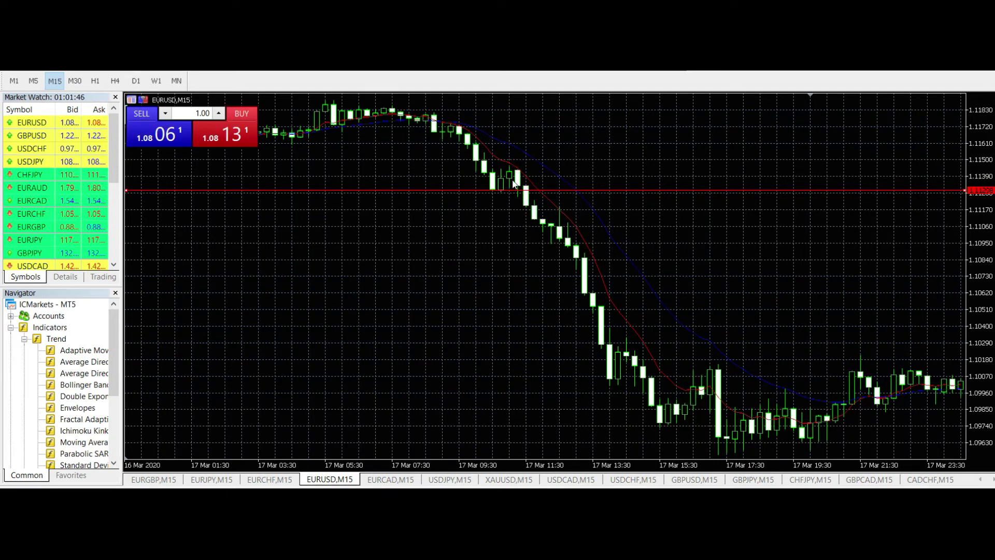
pyautogui.moveTo(518, 174)
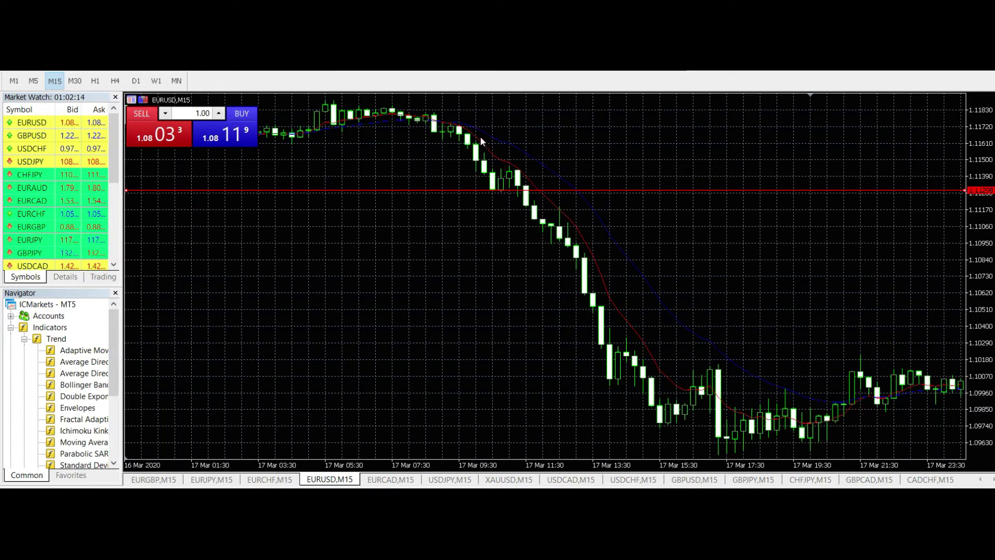
pyautogui.moveTo(539, 125); pyautogui.dragTo(536, 144)
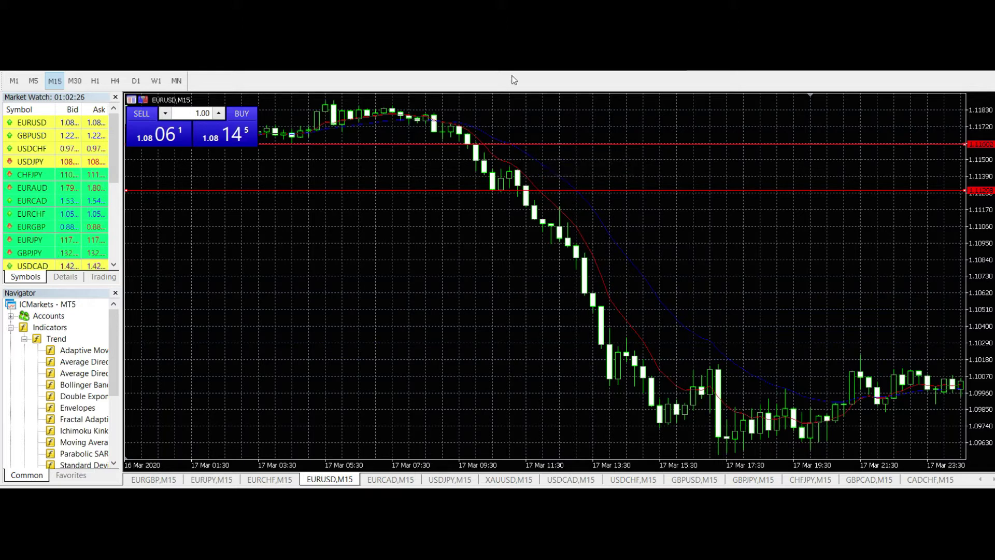
# Measure the distance in points between the two horizontal lines with the crosshair.
pyautogui.middleClick(580, 190)
pyautogui.moveTo(580, 190); pyautogui.dragTo(581, 145)
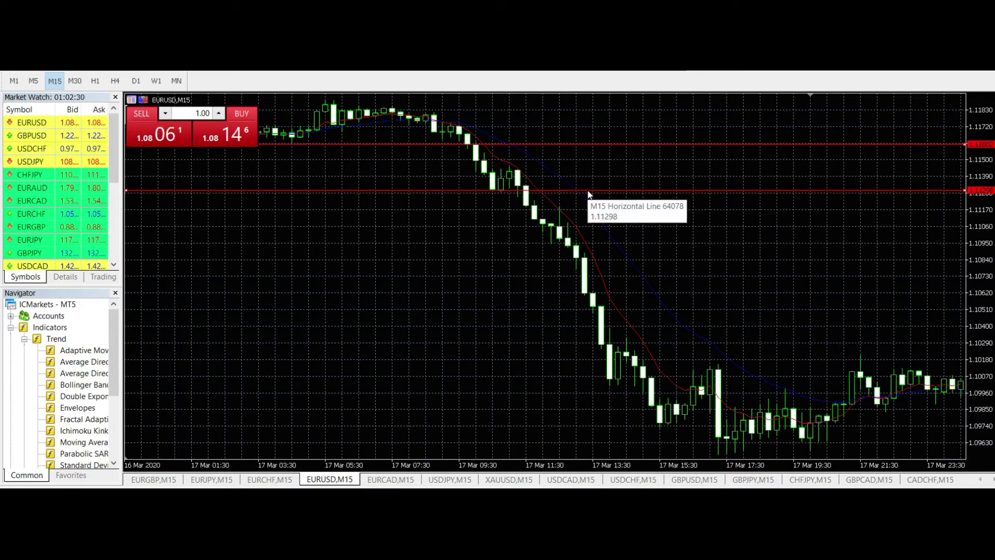
pyautogui.middleClick(587, 171)
pyautogui.moveTo(594, 191); pyautogui.dragTo(597, 147)
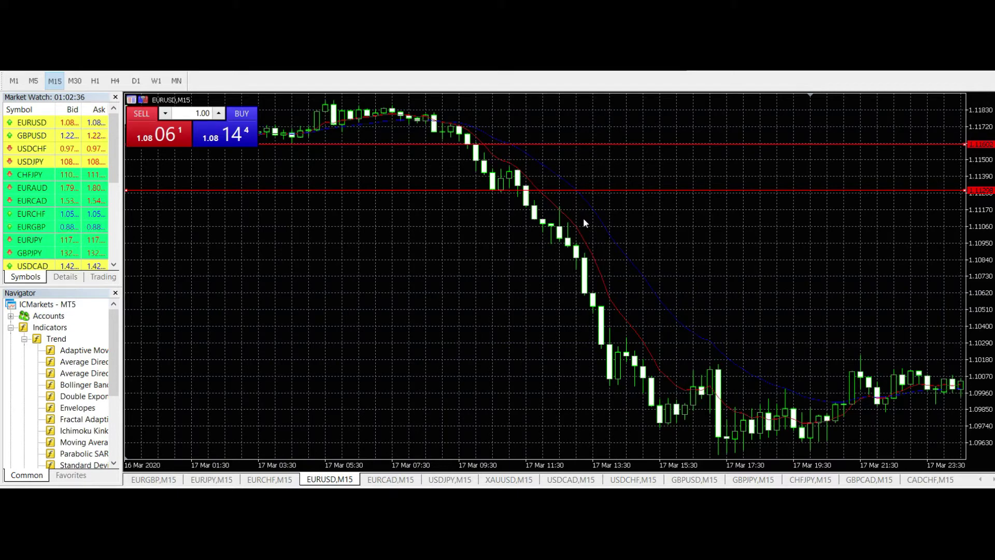
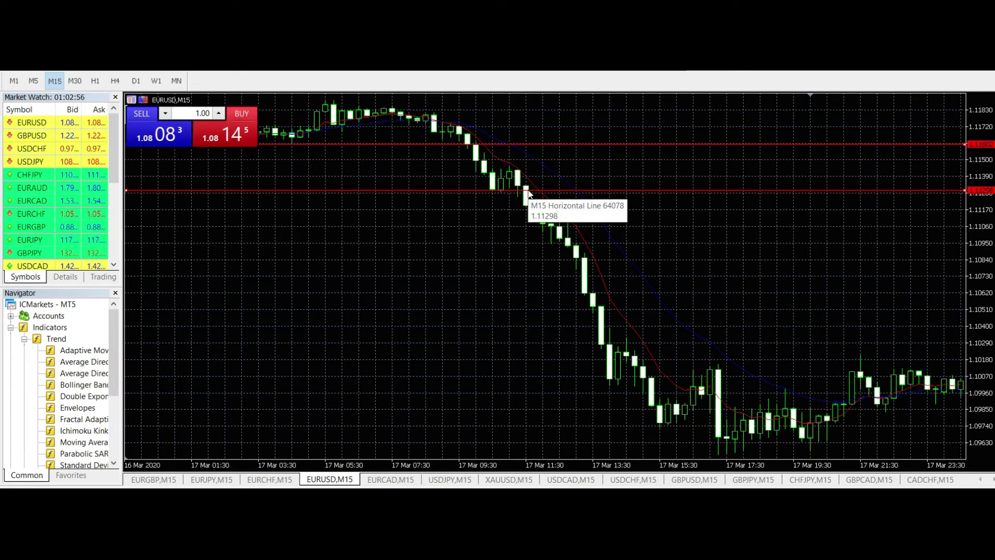
pyautogui.middleClick(556, 150)
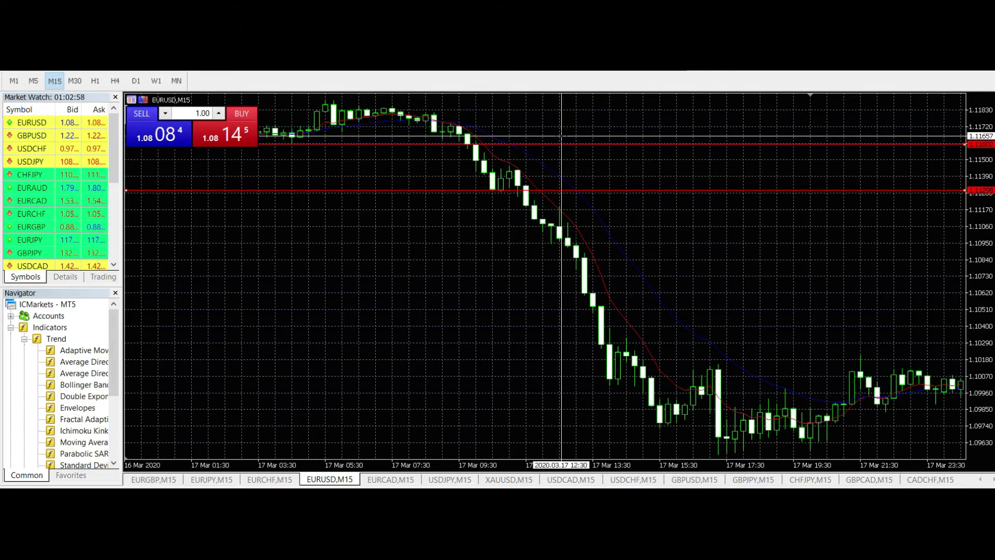
pyautogui.moveTo(558, 145); pyautogui.dragTo(559, 191)
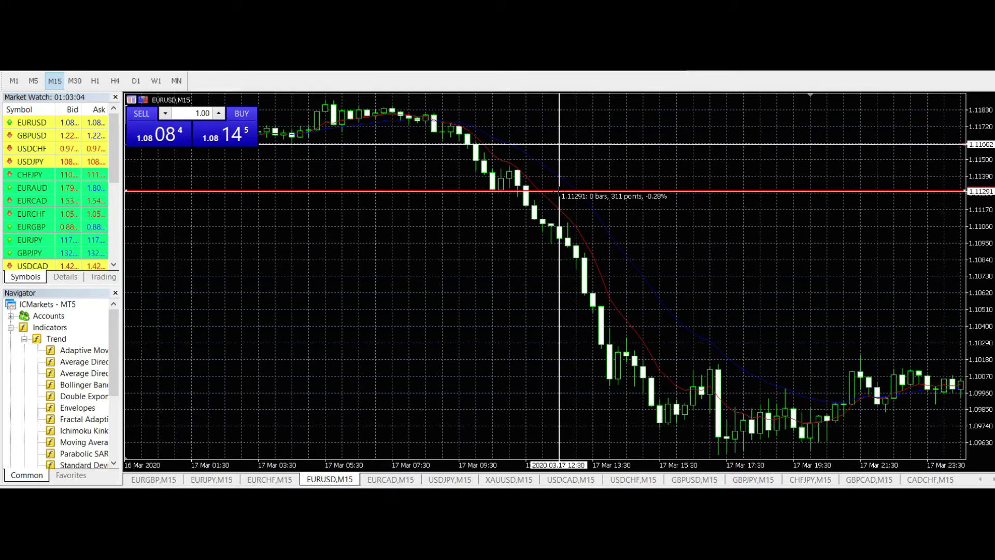
pyautogui.moveTo(559, 192); pyautogui.dragTo(557, 191)
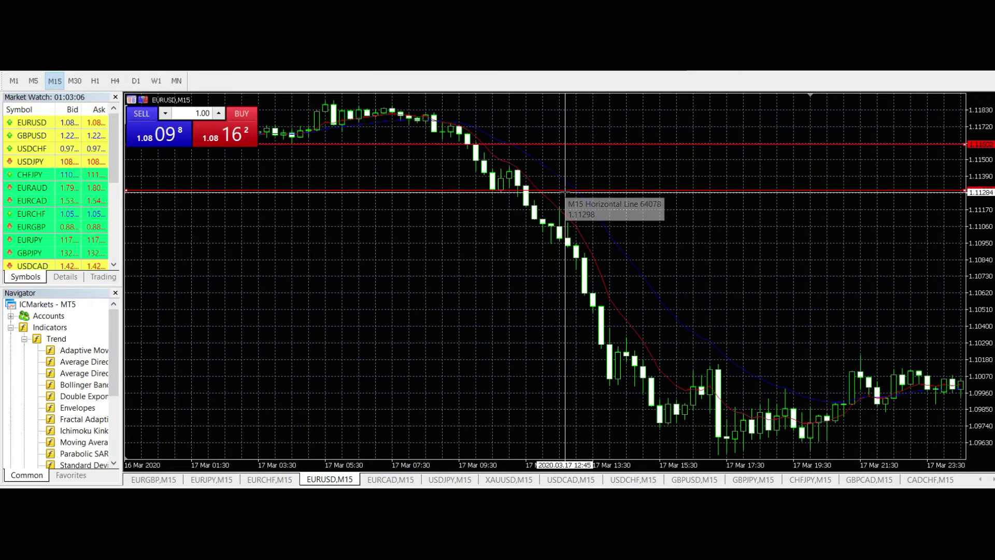
# Add two more horizontal lines below the existing pair, at 1.10994 and about 1.1069.
pyautogui.moveTo(562, 191)
pyautogui.mouseDown()
pyautogui.moveTo(562, 231)
pyautogui.moveTo(581, 262)
pyautogui.moveTo(591, 239)
pyautogui.mouseUp()
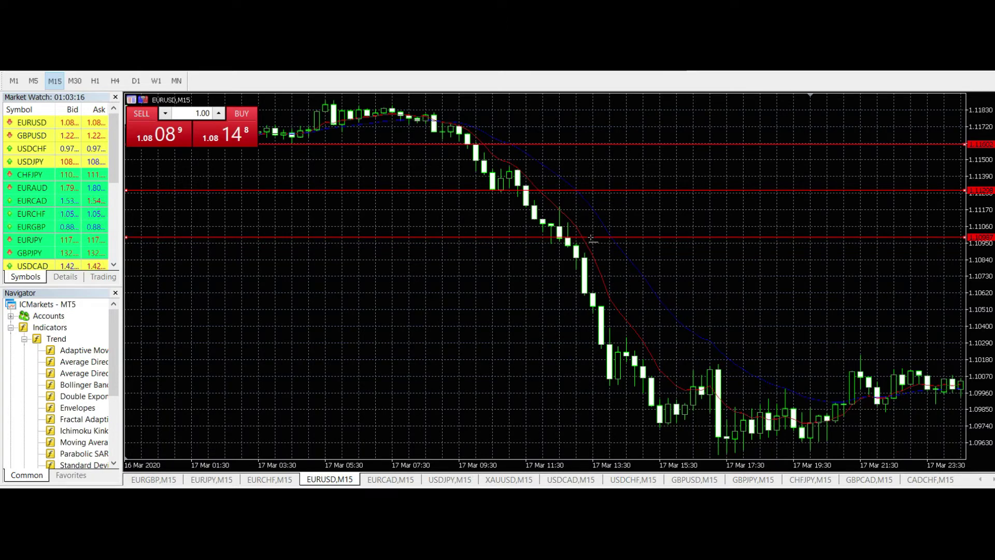
pyautogui.moveTo(590, 238)
pyautogui.mouseDown()
pyautogui.moveTo(602, 234)
pyautogui.moveTo(591, 239)
pyautogui.mouseUp()
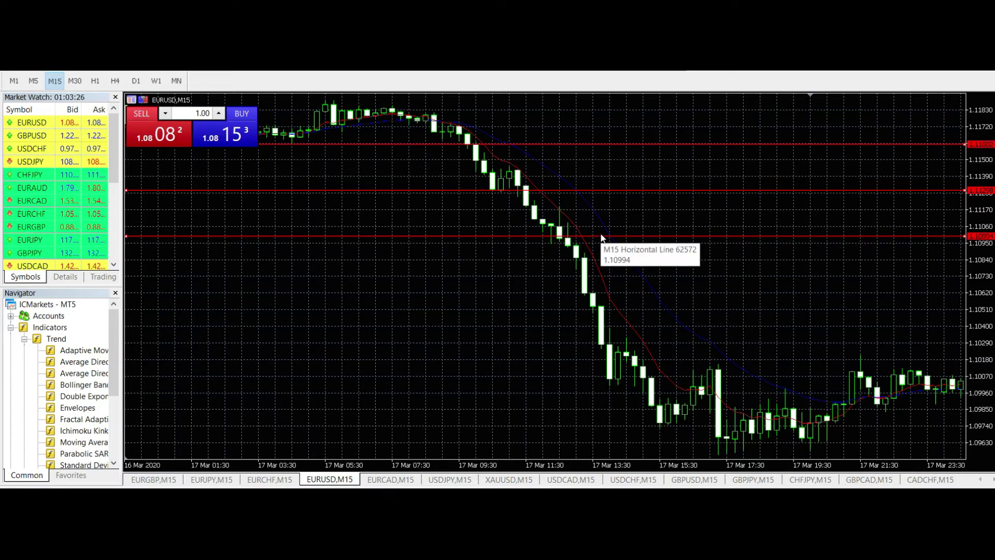
pyautogui.click(550, 72)
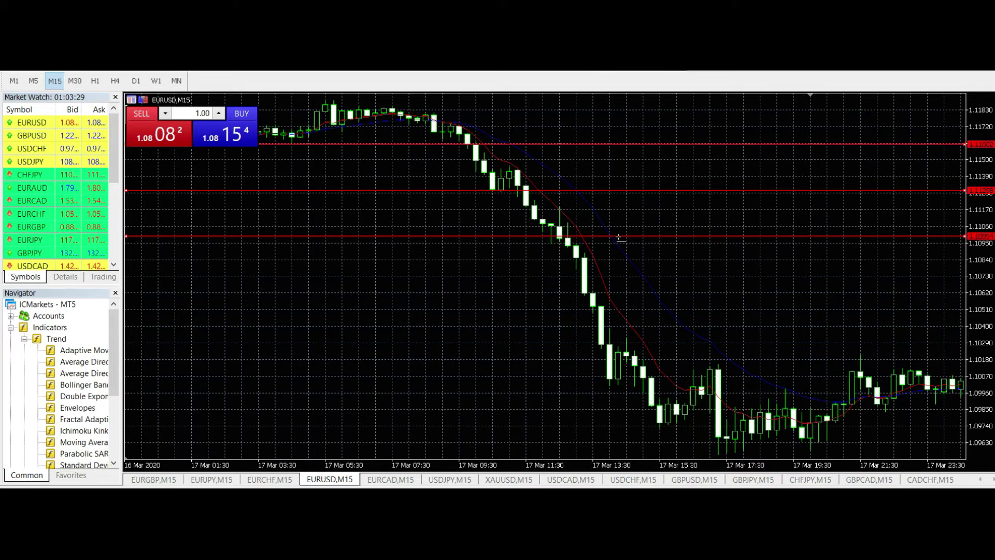
pyautogui.click(618, 282)
pyautogui.moveTo(618, 282); pyautogui.dragTo(620, 282)
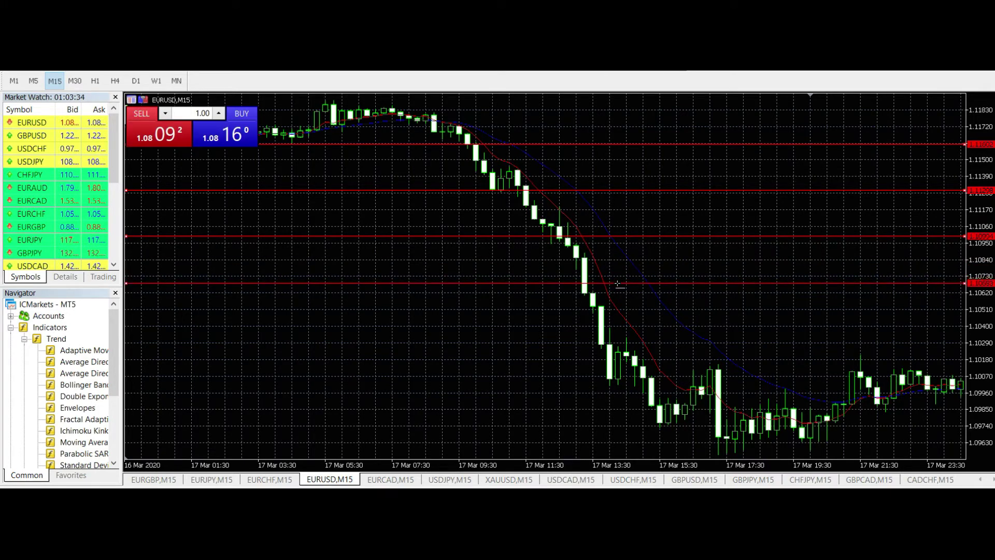
pyautogui.moveTo(573, 221)
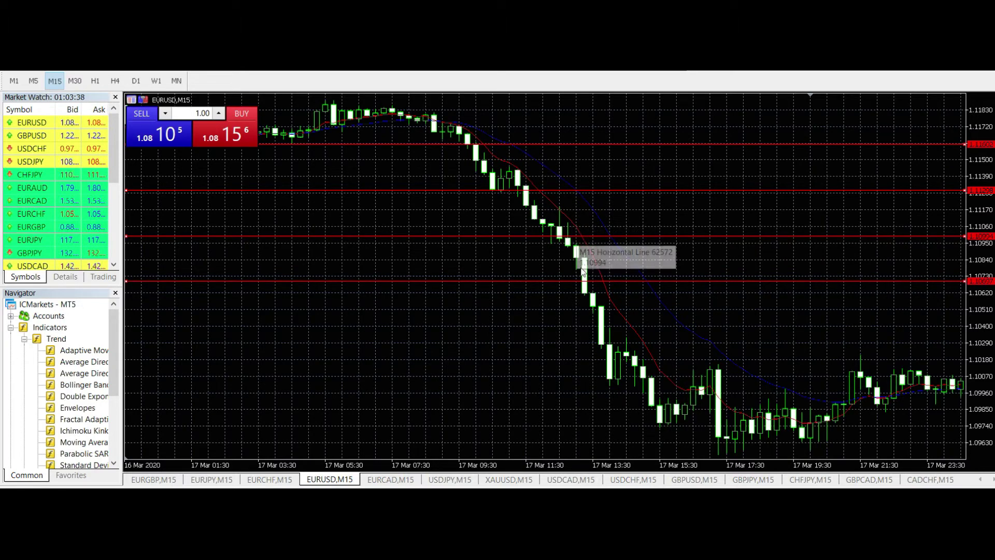
# Remove the four horizontal lines from the 17 March 2020 sell-off on the M15 chart.
pyautogui.moveTo(583, 289)
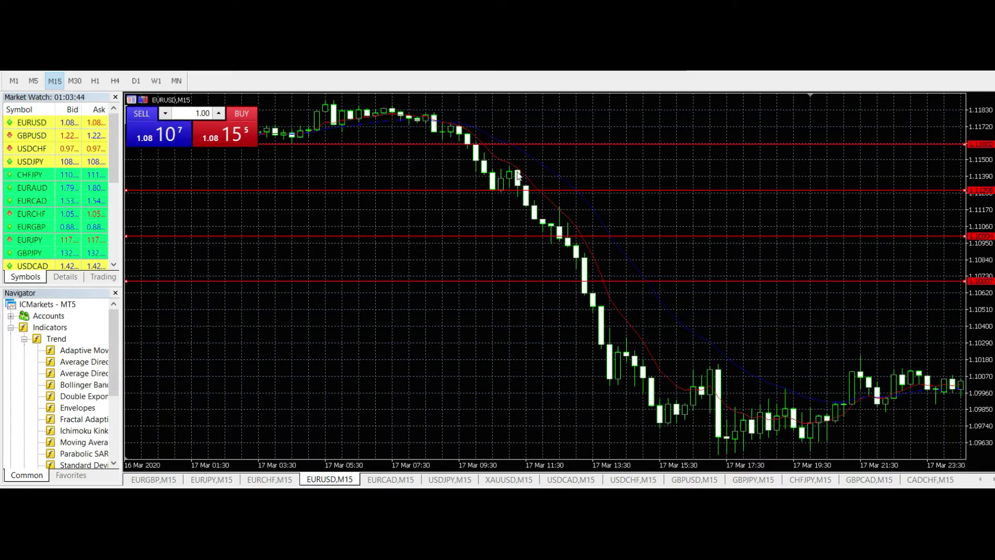
pyautogui.moveTo(521, 171)
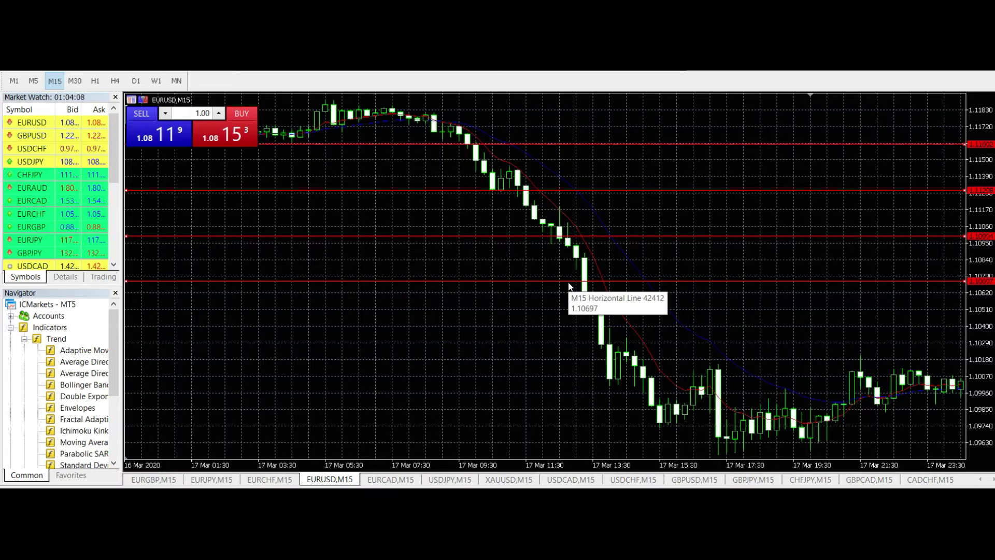
pyautogui.scroll(-10, 568, 282)
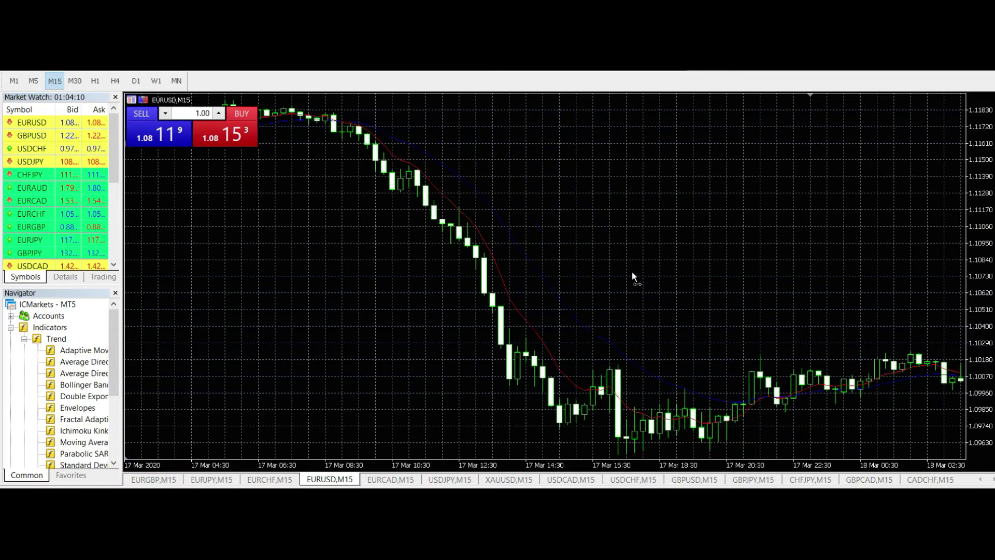
pyautogui.scroll(-10, 482, 287)
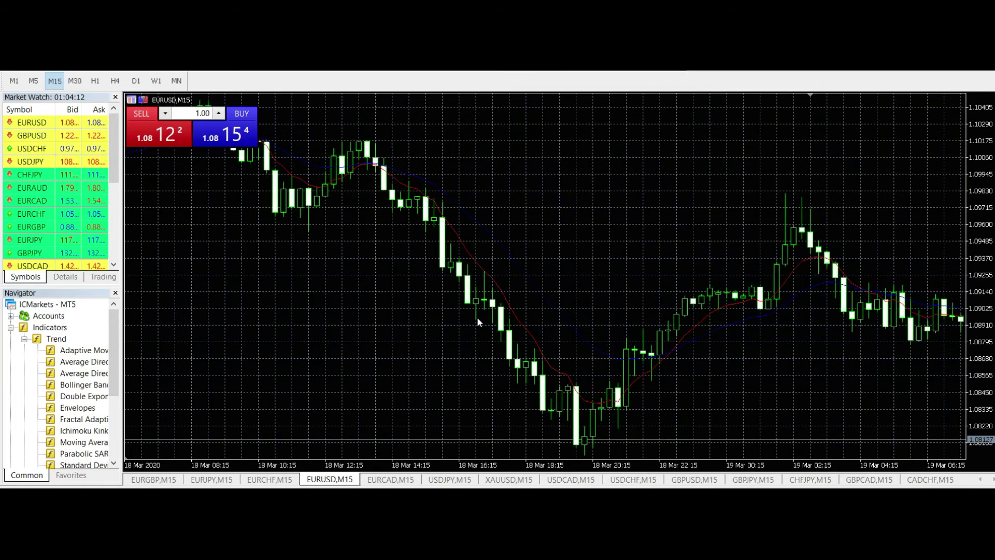
# Switch the EURUSD chart to the H1 timeframe and bring the uptrend of late March 2020 into view at a wider zoom.
pyautogui.click(95, 81)
pyautogui.scroll(-5, 586, 299)
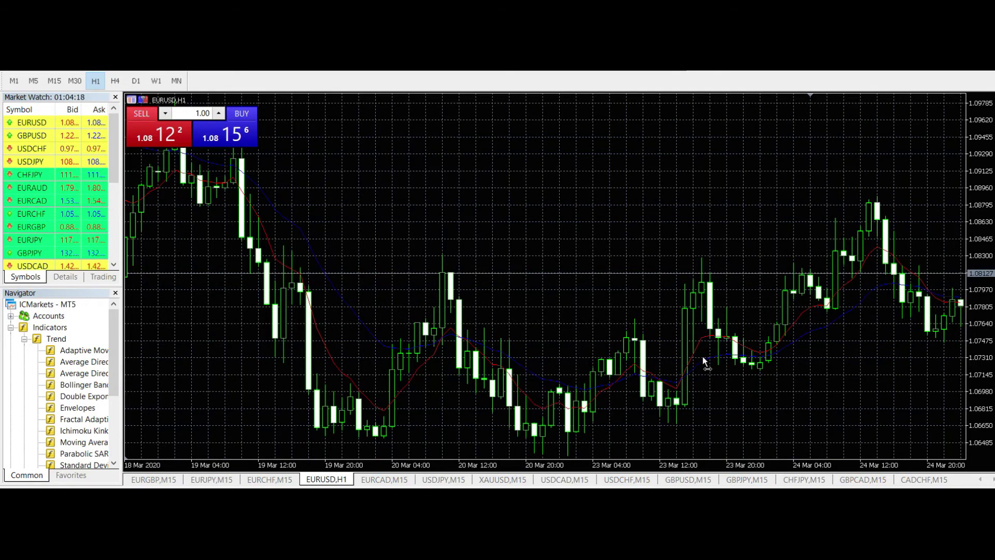
pyautogui.scroll(-3, 657, 353)
pyautogui.scroll(-3, 710, 333)
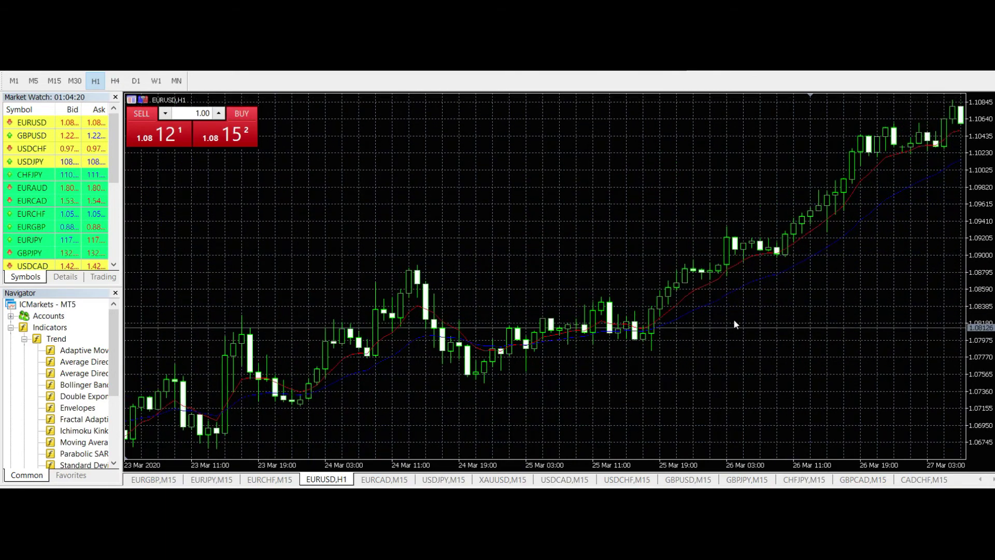
pyautogui.scroll(-4, 731, 319)
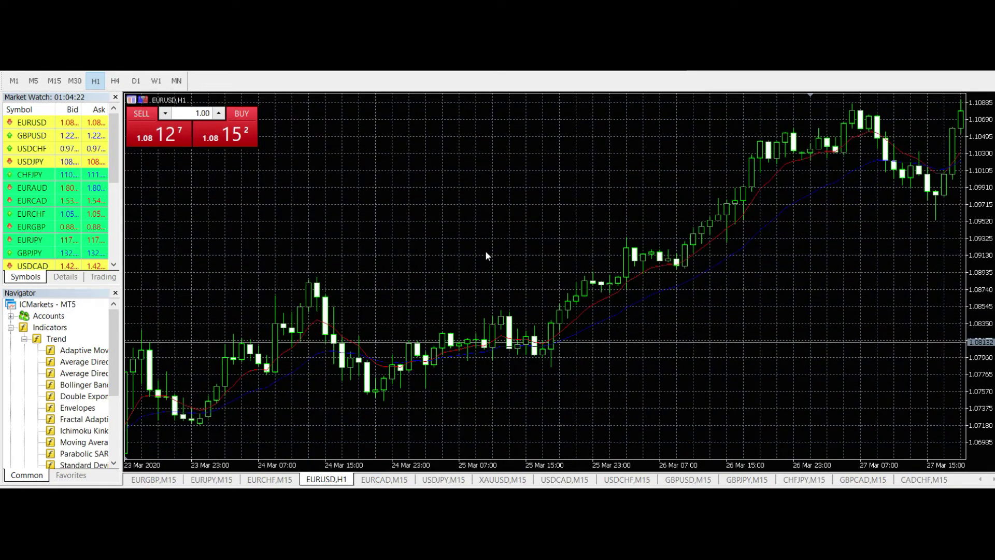
pyautogui.scroll(-3, 741, 259)
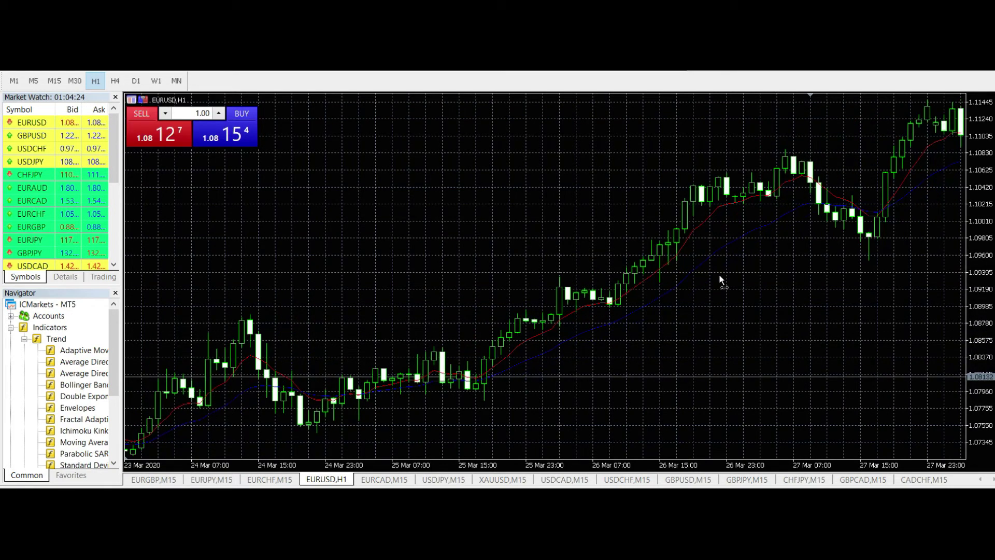
pyautogui.scroll(-3, 417, 270)
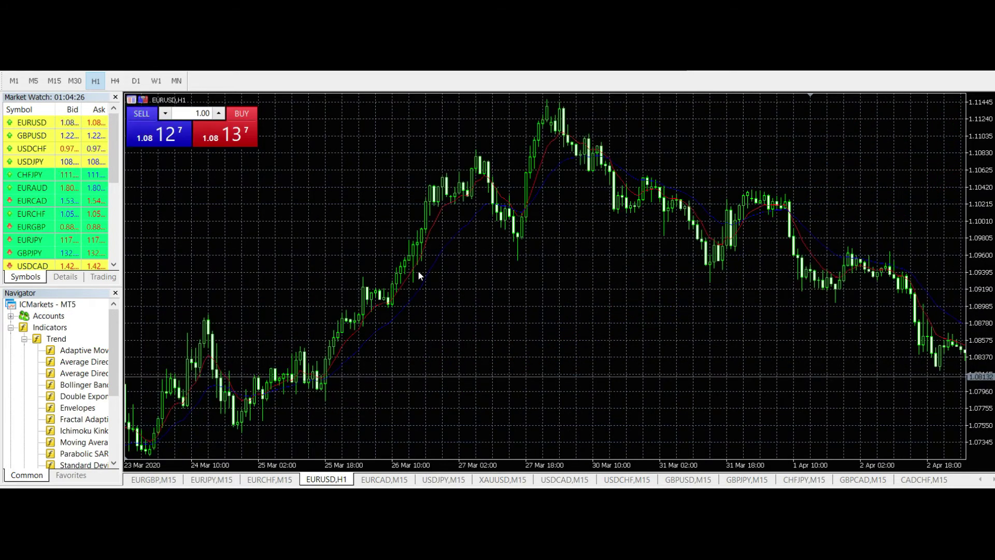
pyautogui.scroll(2, 524, 216)
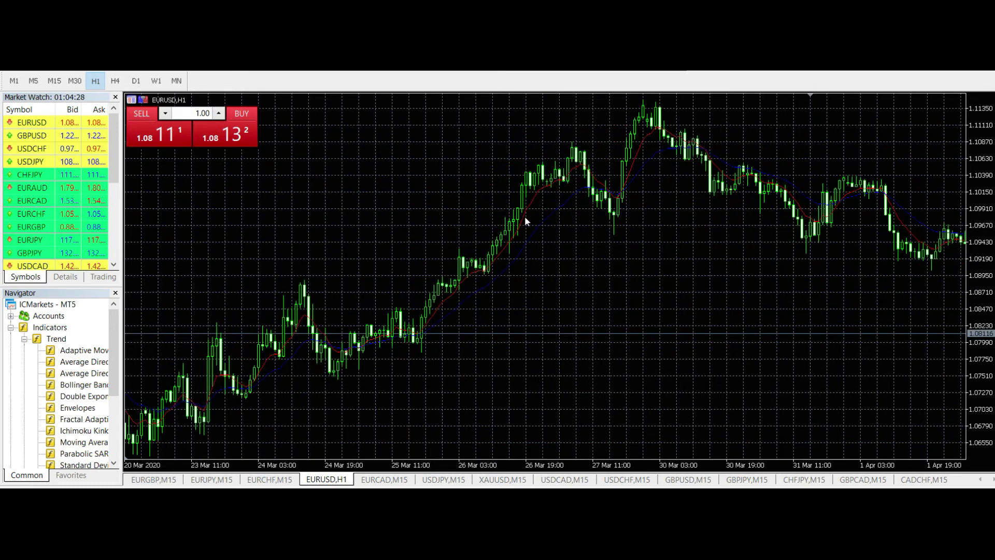
# Examine the late-March uptrend and read the 21- and 8-period moving average values at its start on 25 March.
pyautogui.moveTo(283, 369); pyautogui.dragTo(652, 126)
pyautogui.moveTo(652, 127)
pyautogui.moveTo(420, 342)
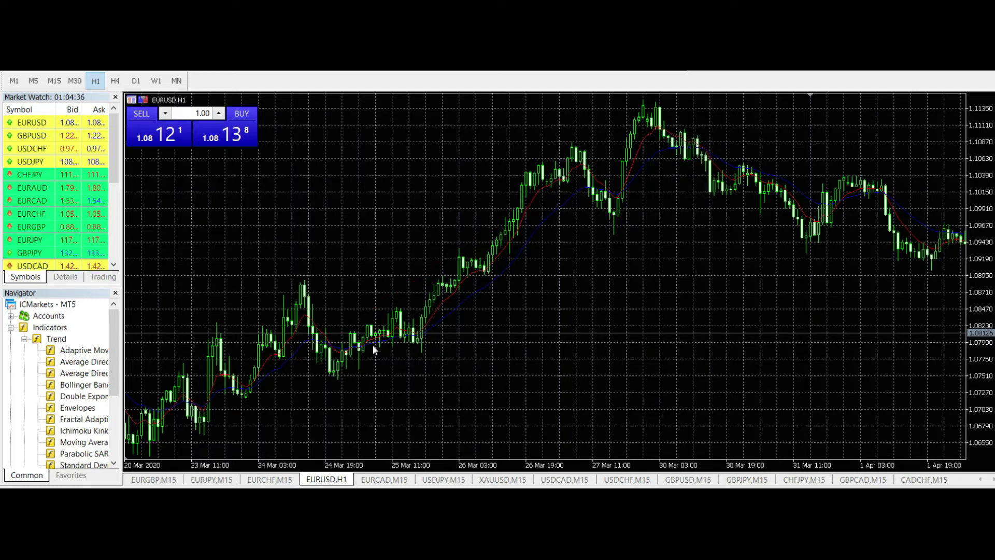
pyautogui.scroll(3, 419, 337)
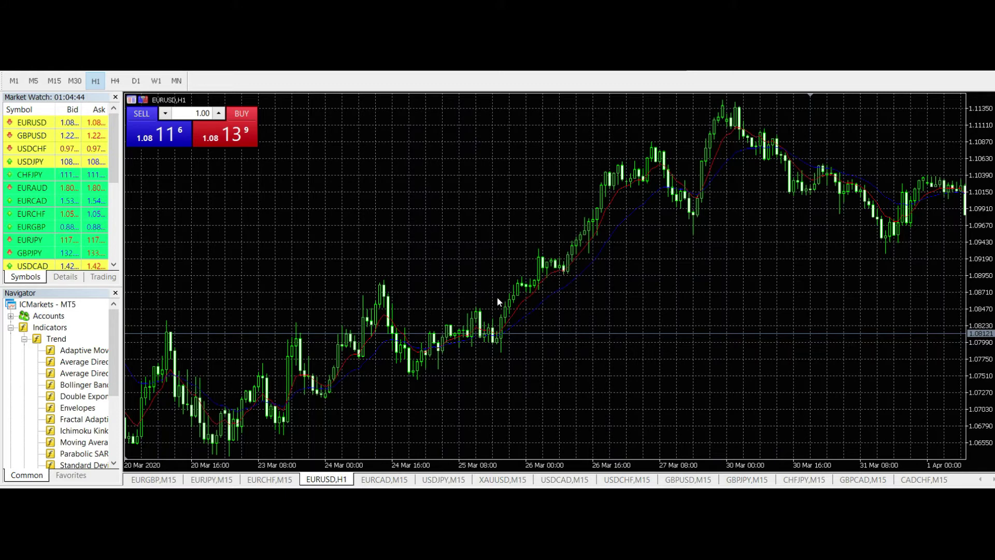
pyautogui.moveTo(515, 328)
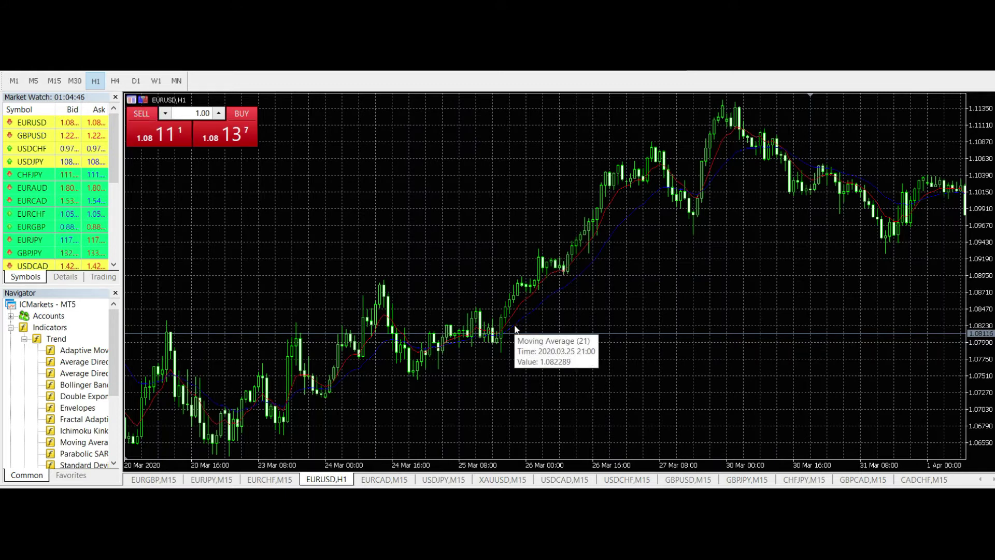
pyautogui.moveTo(523, 301)
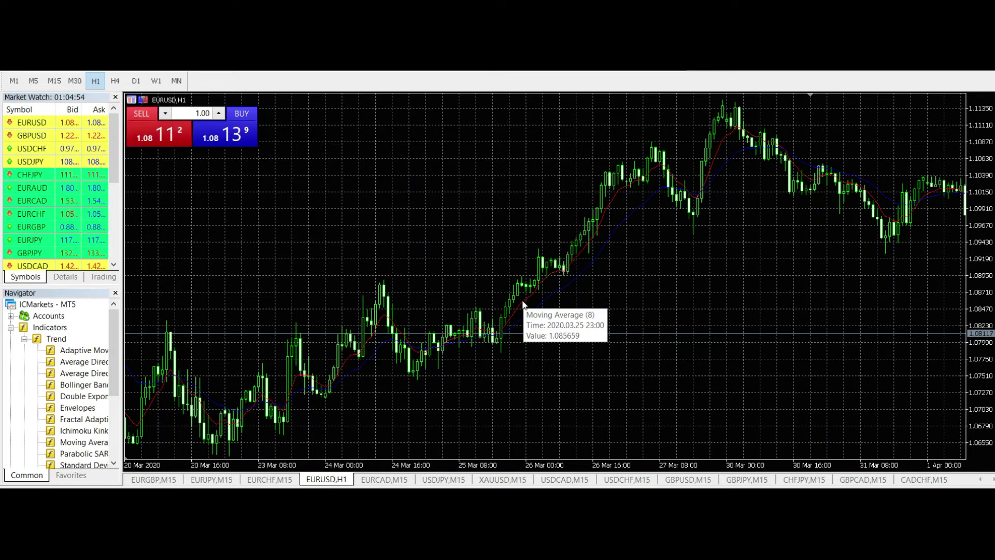
# Switch the chart back to M15 and bring the rally of 25 March 2020 into view at a closer zoom.
pyautogui.click(55, 85)
pyautogui.scroll(-15, 560, 306)
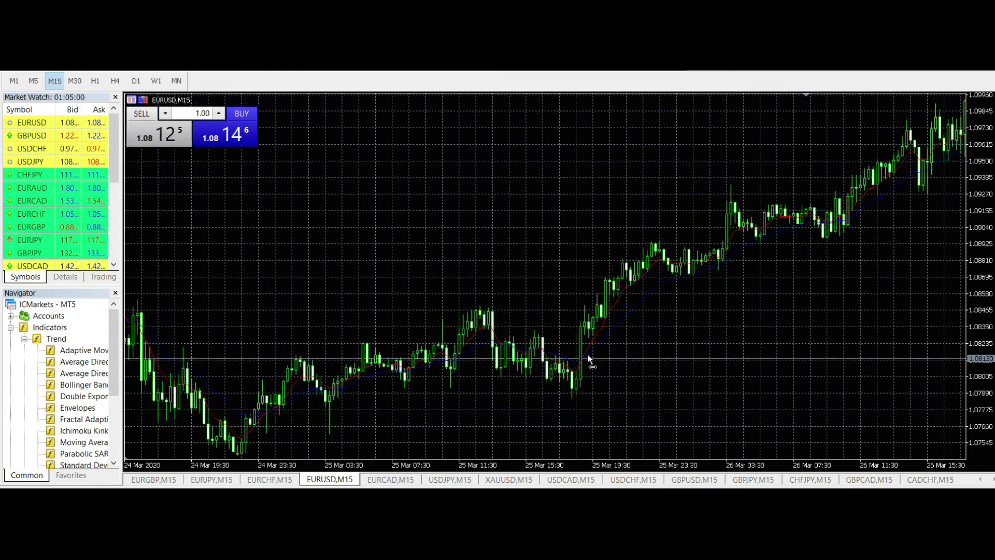
pyautogui.press('+')
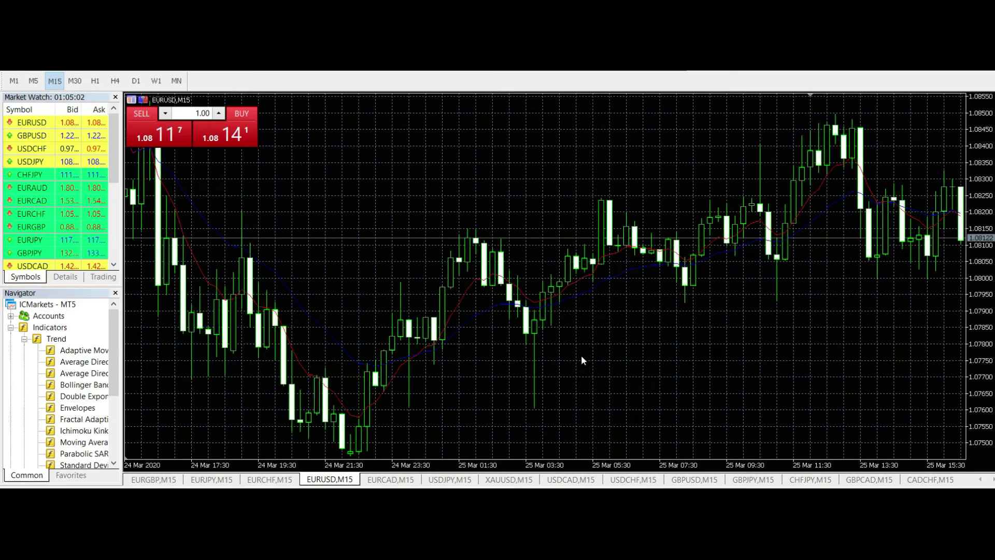
pyautogui.scroll(10, 723, 326)
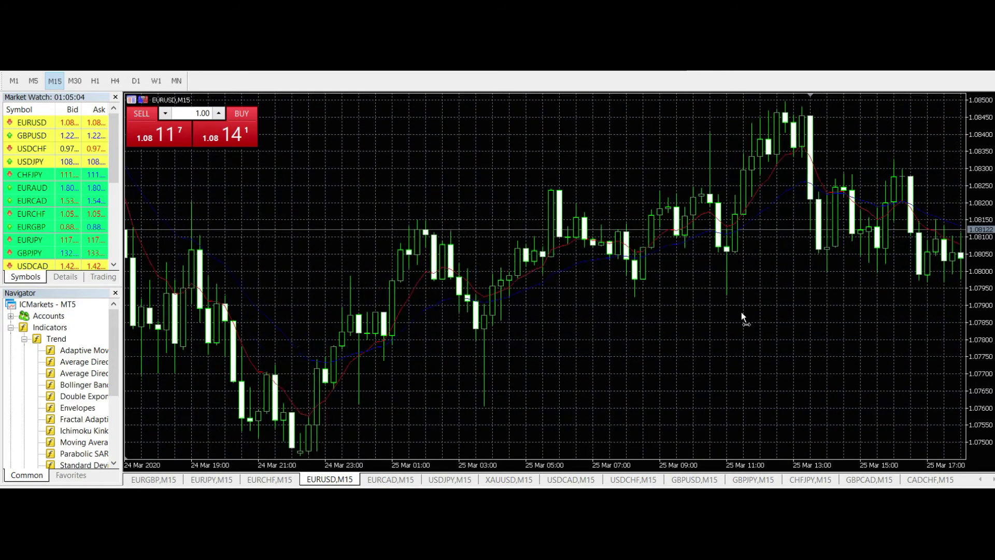
pyautogui.scroll(-20, 855, 296)
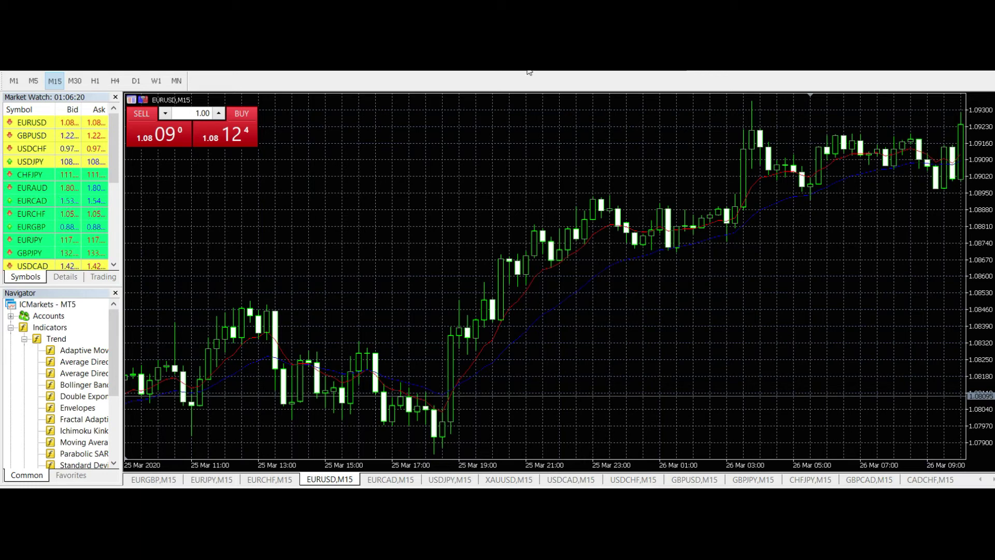
# Place horizontal lines at about 1.0858, above the first pullback of the rally, and at about 1.0827, below it.
pyautogui.click(506, 282)
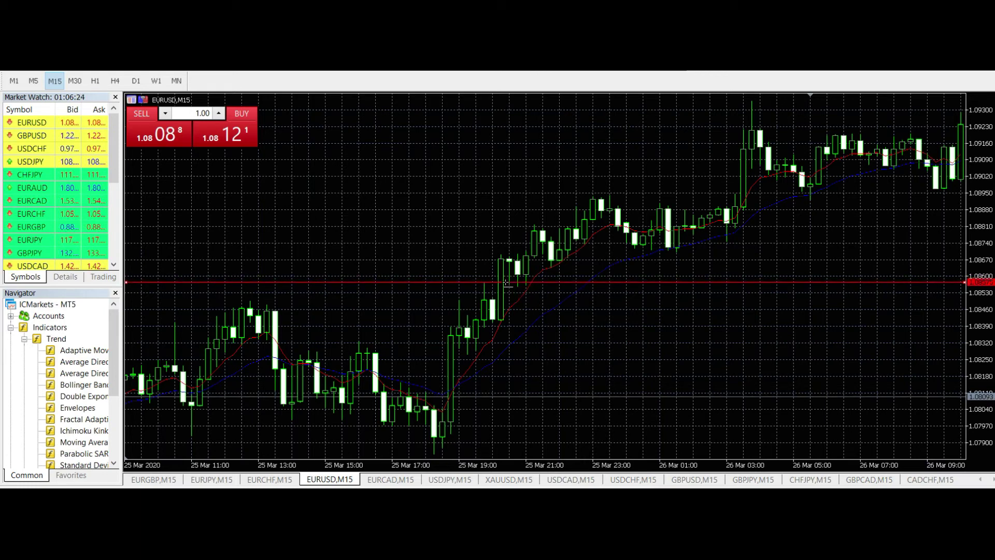
pyautogui.moveTo(506, 283); pyautogui.dragTo(487, 280)
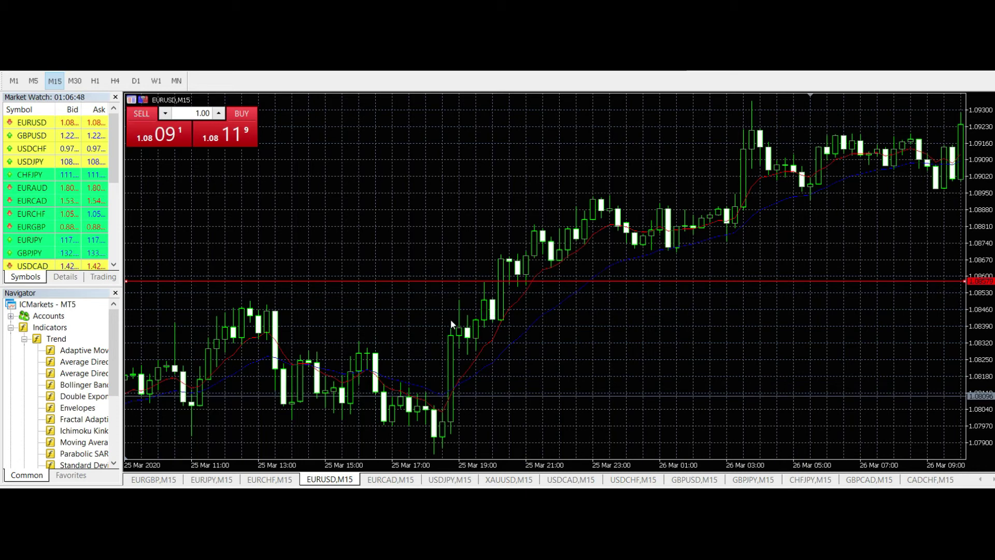
pyautogui.click(525, 336)
pyautogui.moveTo(525, 337); pyautogui.dragTo(521, 356)
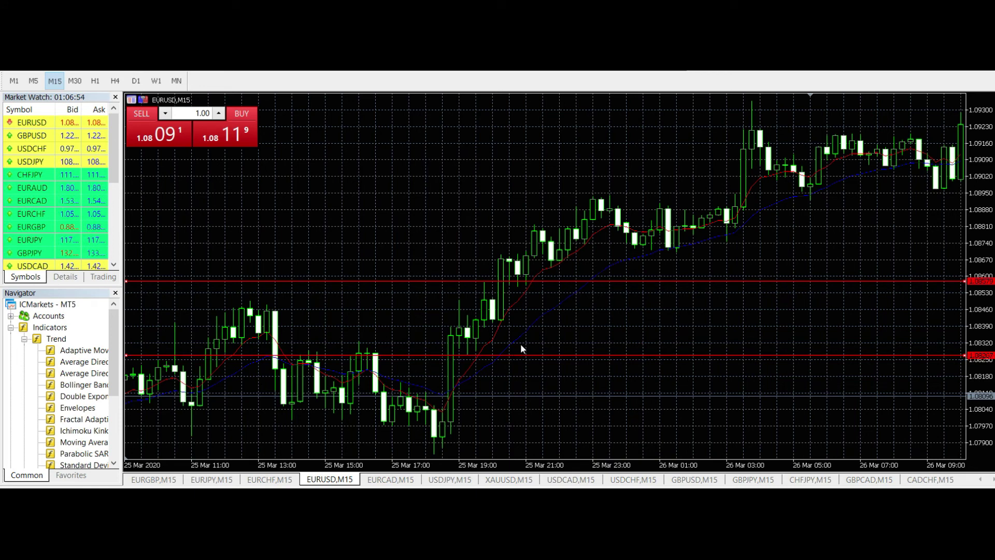
# Measure the distance between the two horizontal lines around the rally's first pullback with the crosshair.
pyautogui.hotkey('ctrl', 'f')
pyautogui.moveTo(639, 280); pyautogui.dragTo(641, 355)
pyautogui.moveTo(641, 355); pyautogui.dragTo(641, 355)
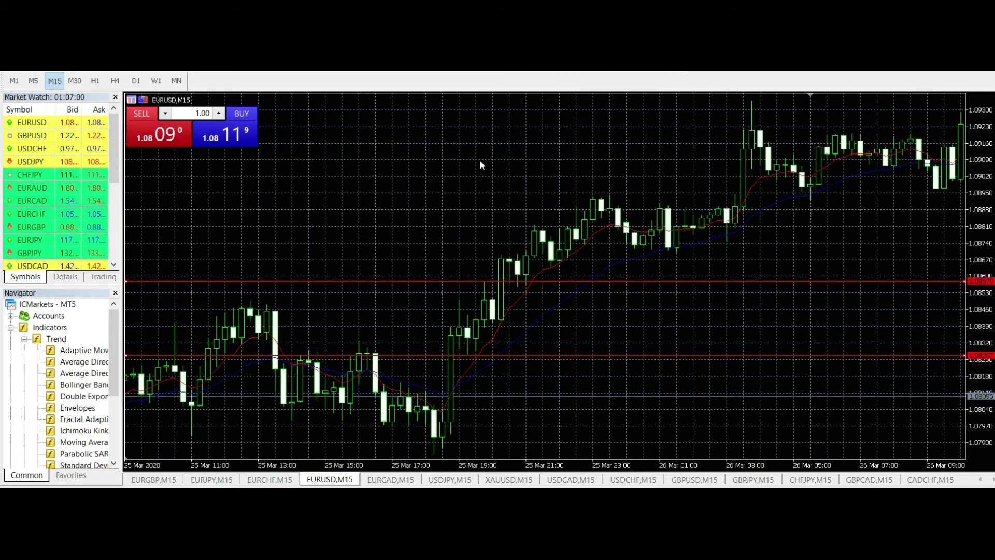
# Add two more horizontal lines above the existing pair, at about 1.0888 and about 1.0918.
pyautogui.moveTo(759, 159); pyautogui.dragTo(762, 167)
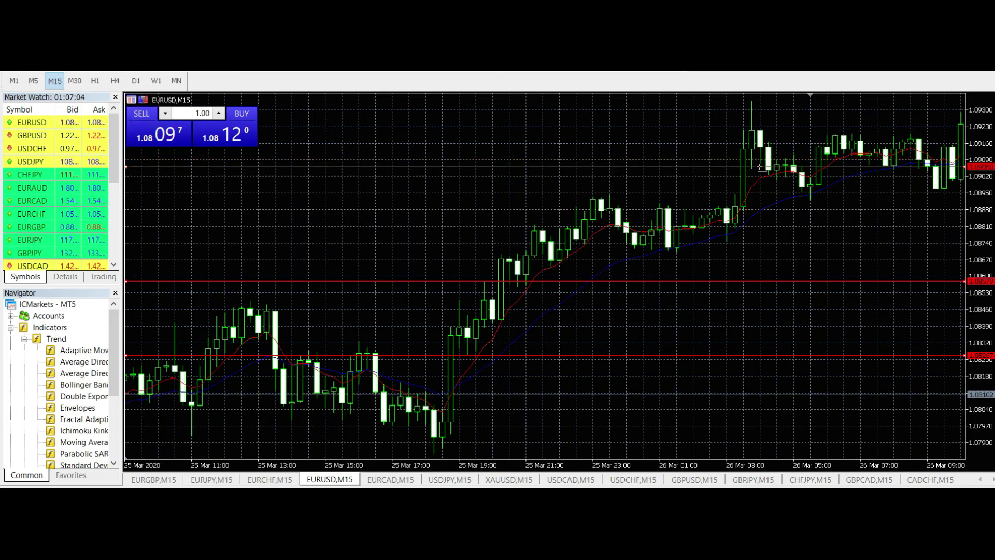
pyautogui.moveTo(762, 167); pyautogui.dragTo(747, 211)
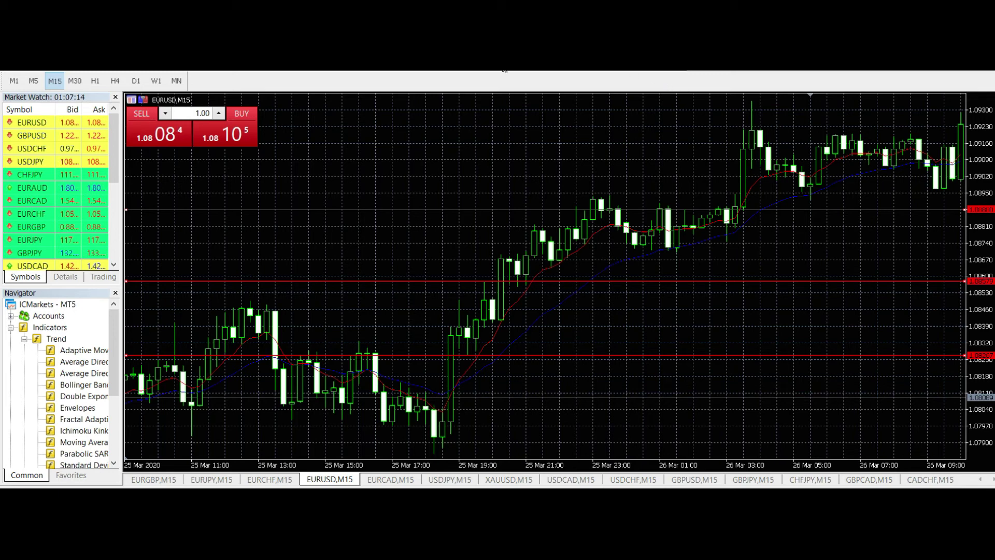
pyautogui.moveTo(806, 171); pyautogui.dragTo(810, 138)
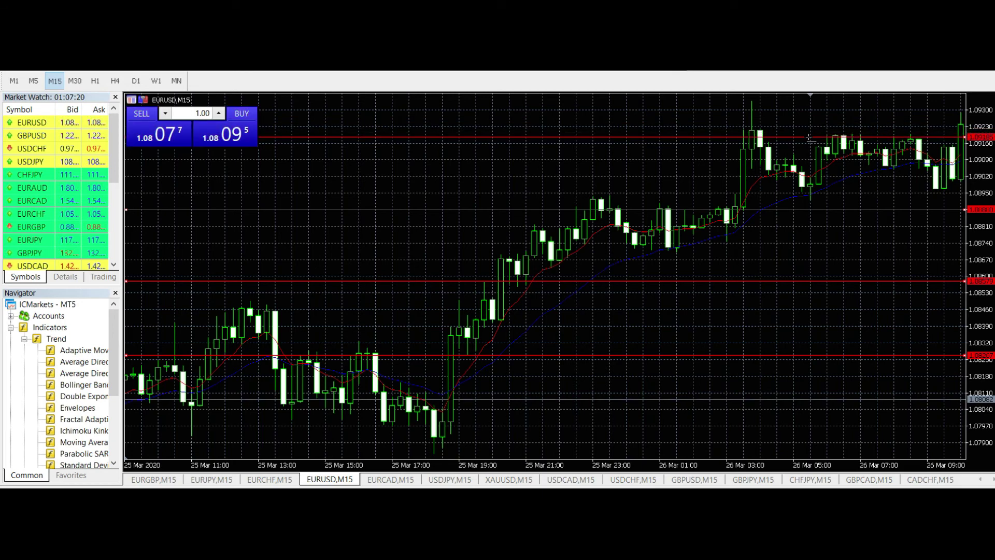